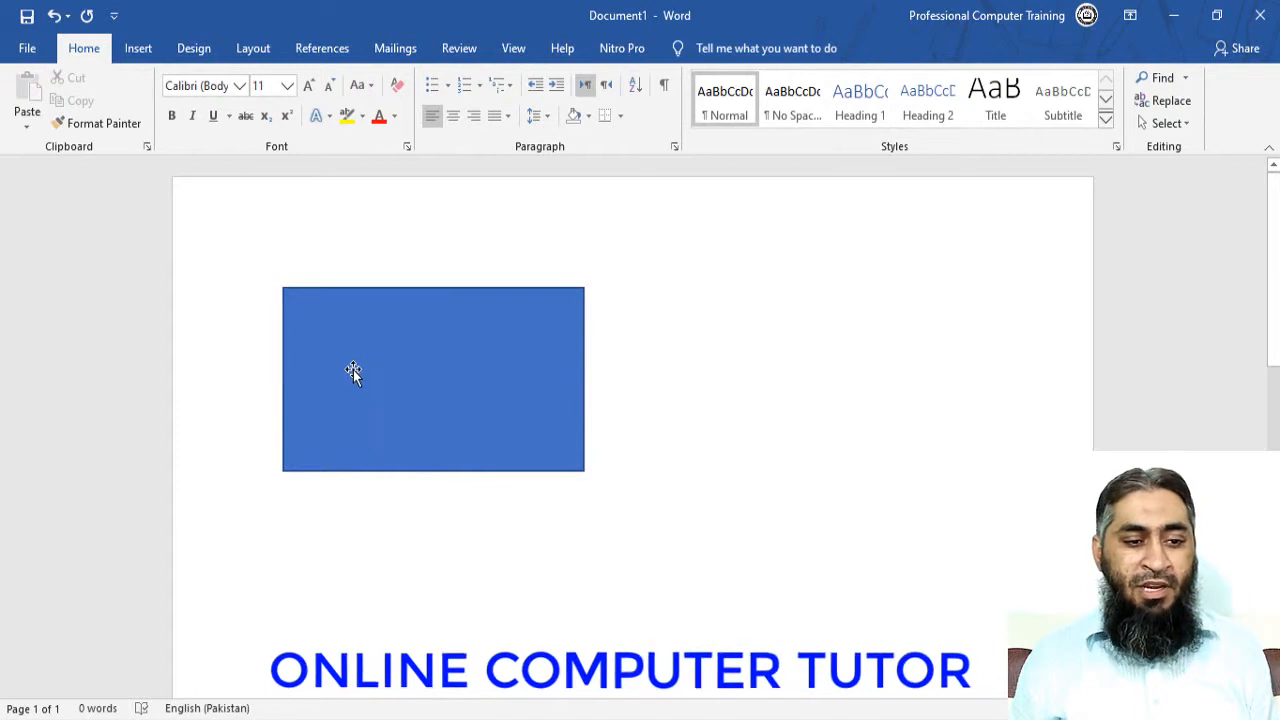
Resize the blue rectangle smaller, to 1.24" tall by 1.92" wide.
click(354, 370)
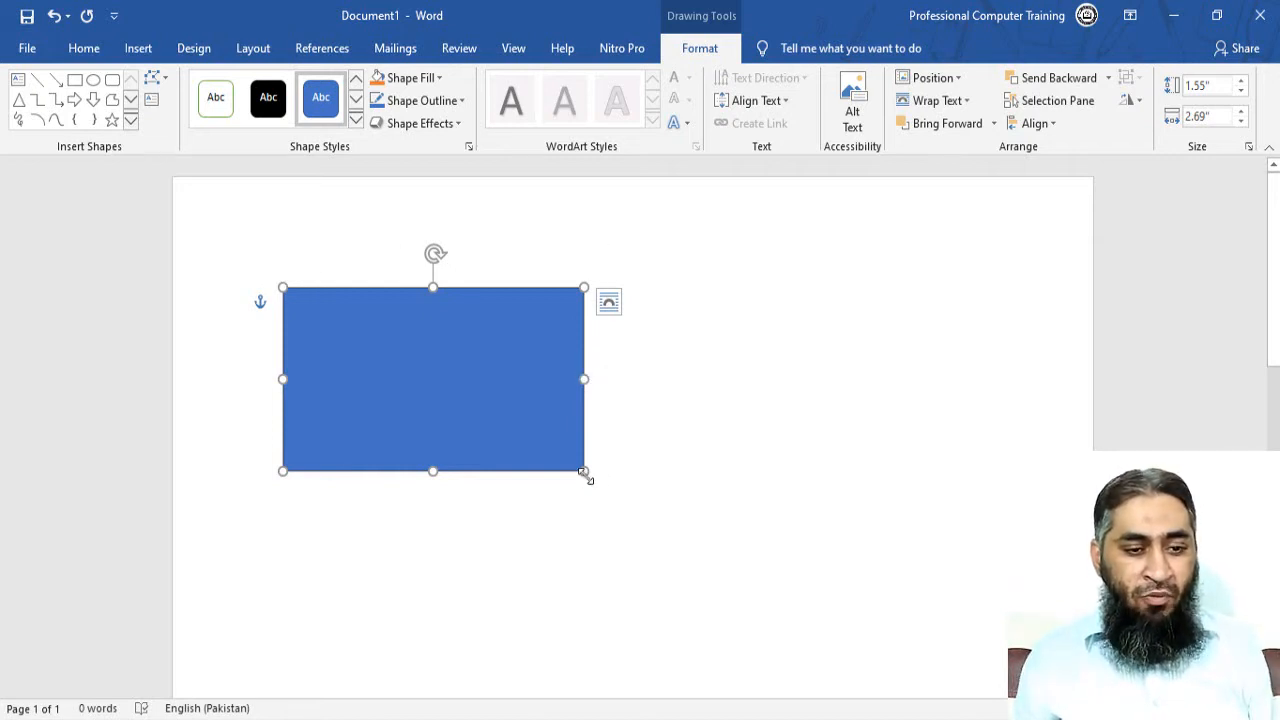
drag(584, 471, 498, 433)
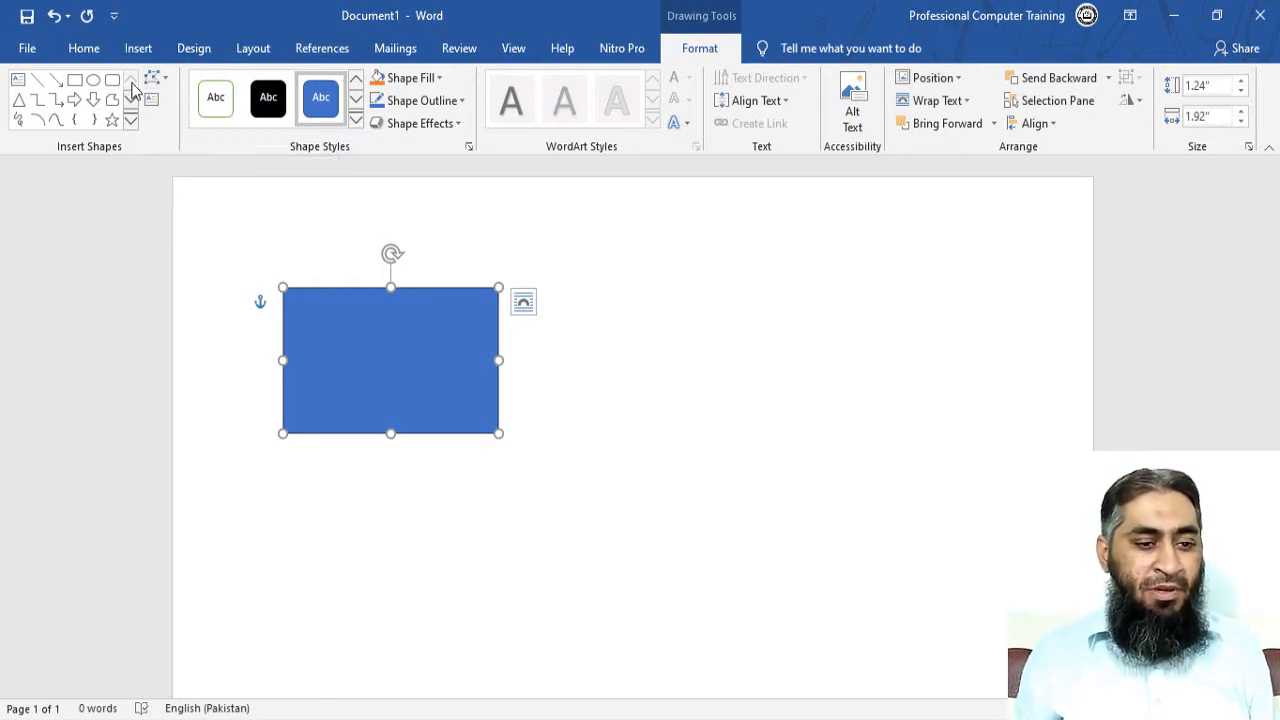
Put the blue rectangle into Edit Points mode to expose its corner vertices.
right_click(332, 297)
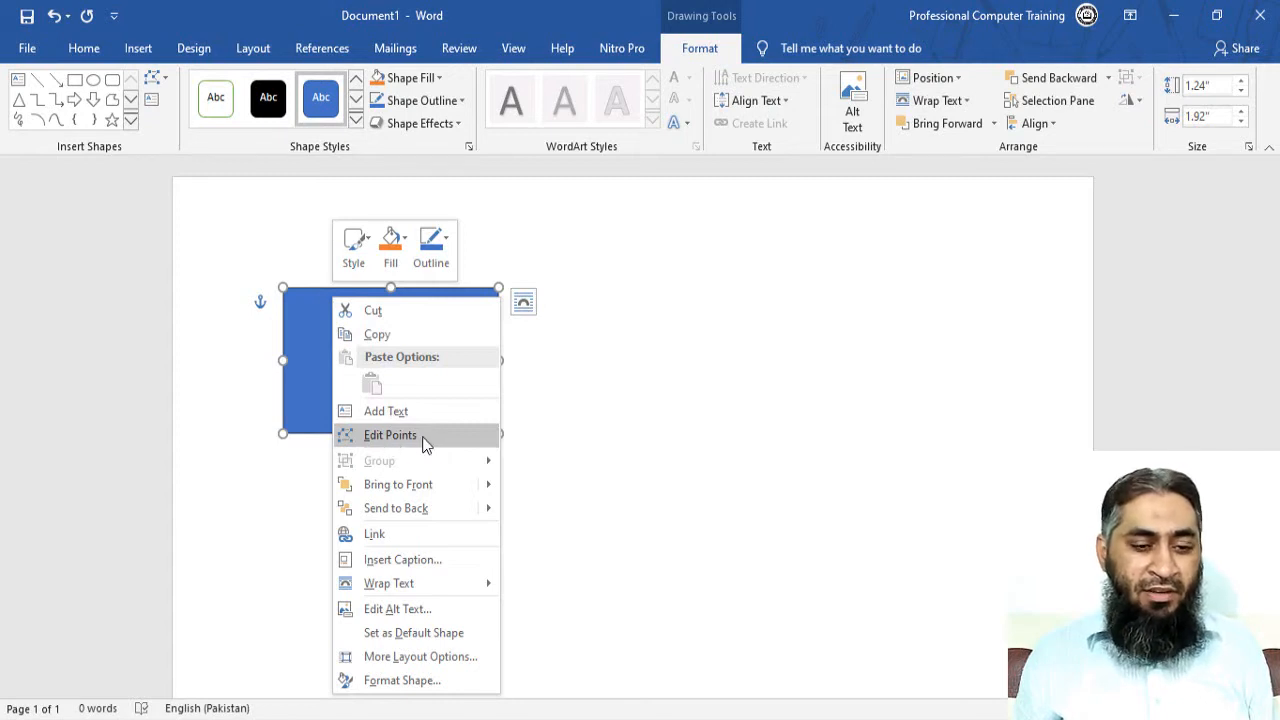
click(422, 436)
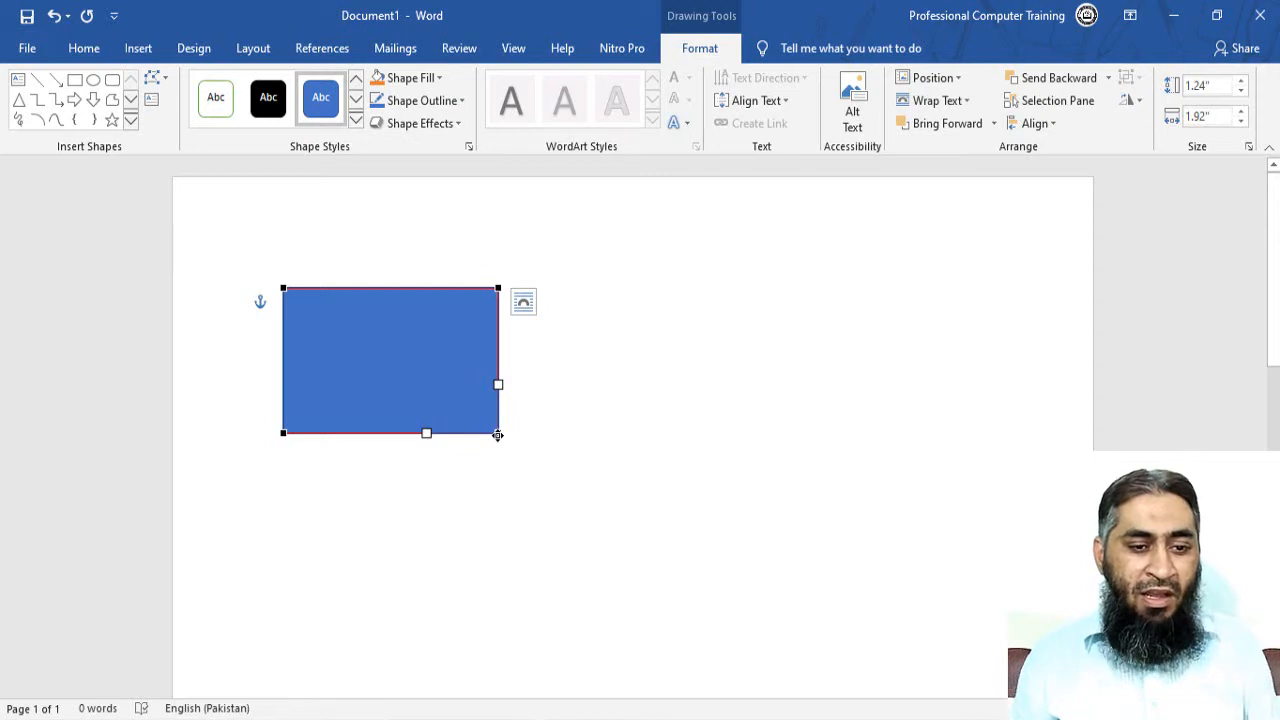
click(497, 288)
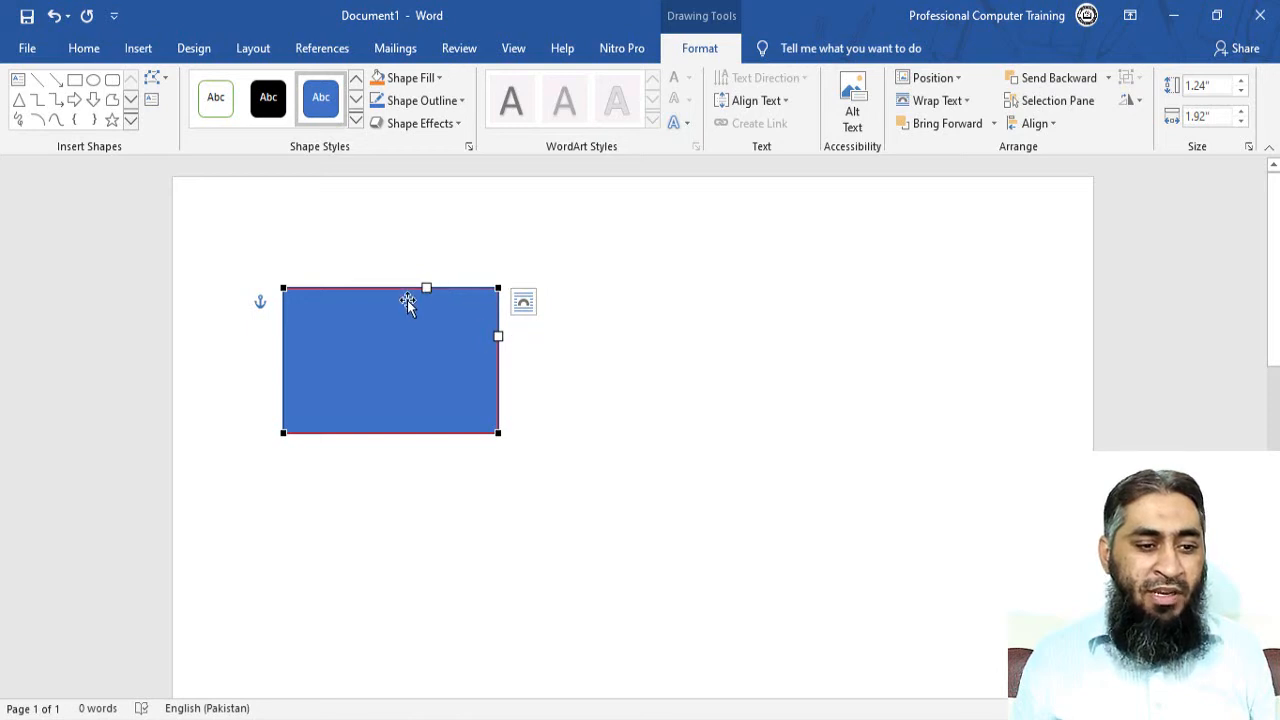
click(284, 290)
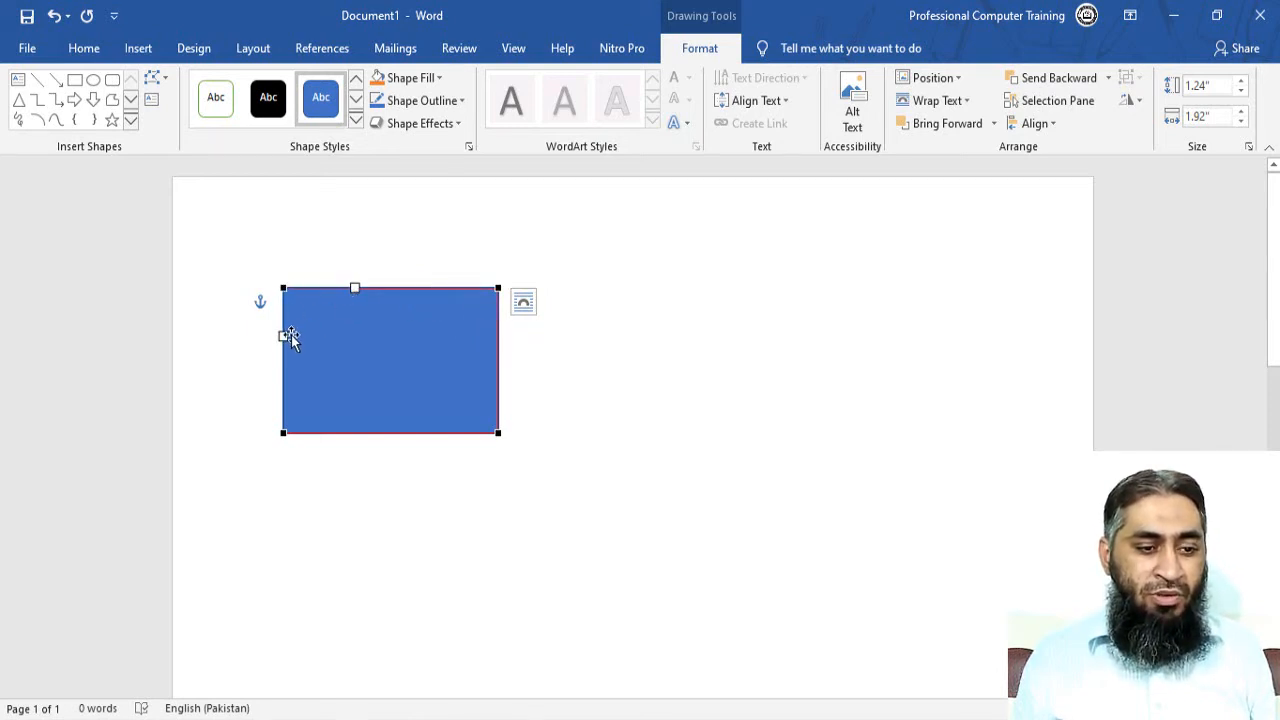
click(284, 431)
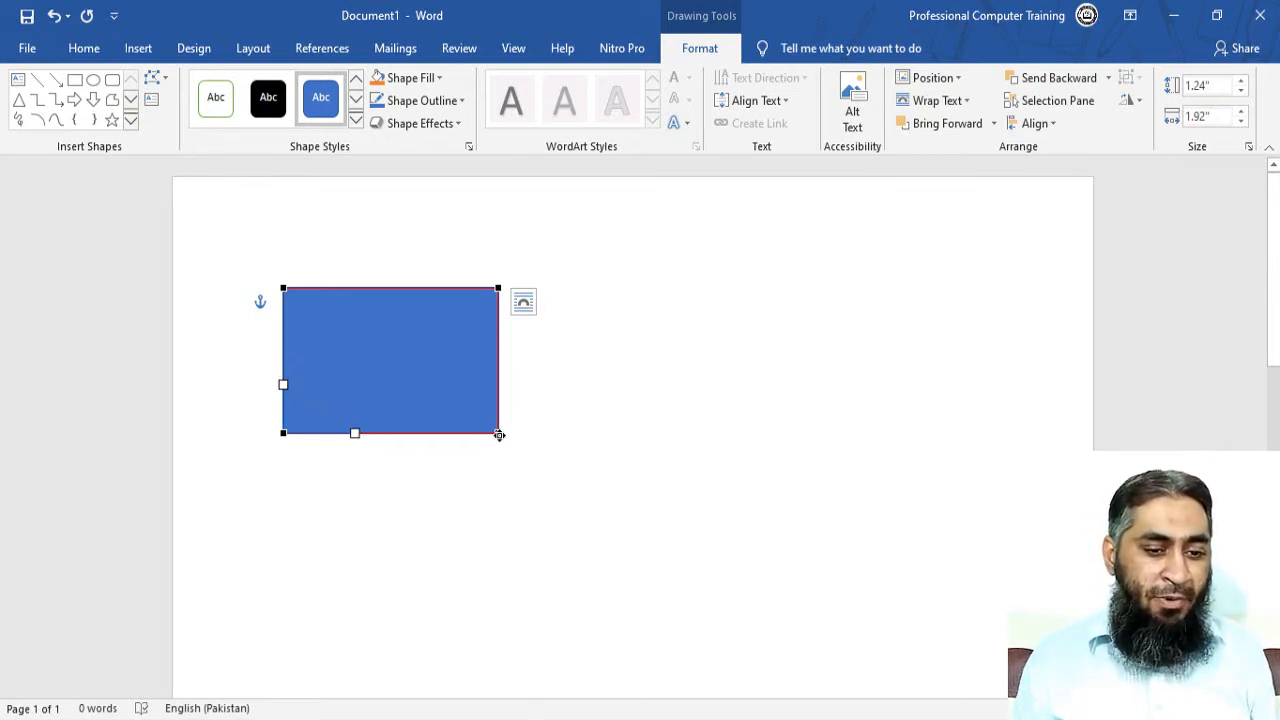
click(498, 433)
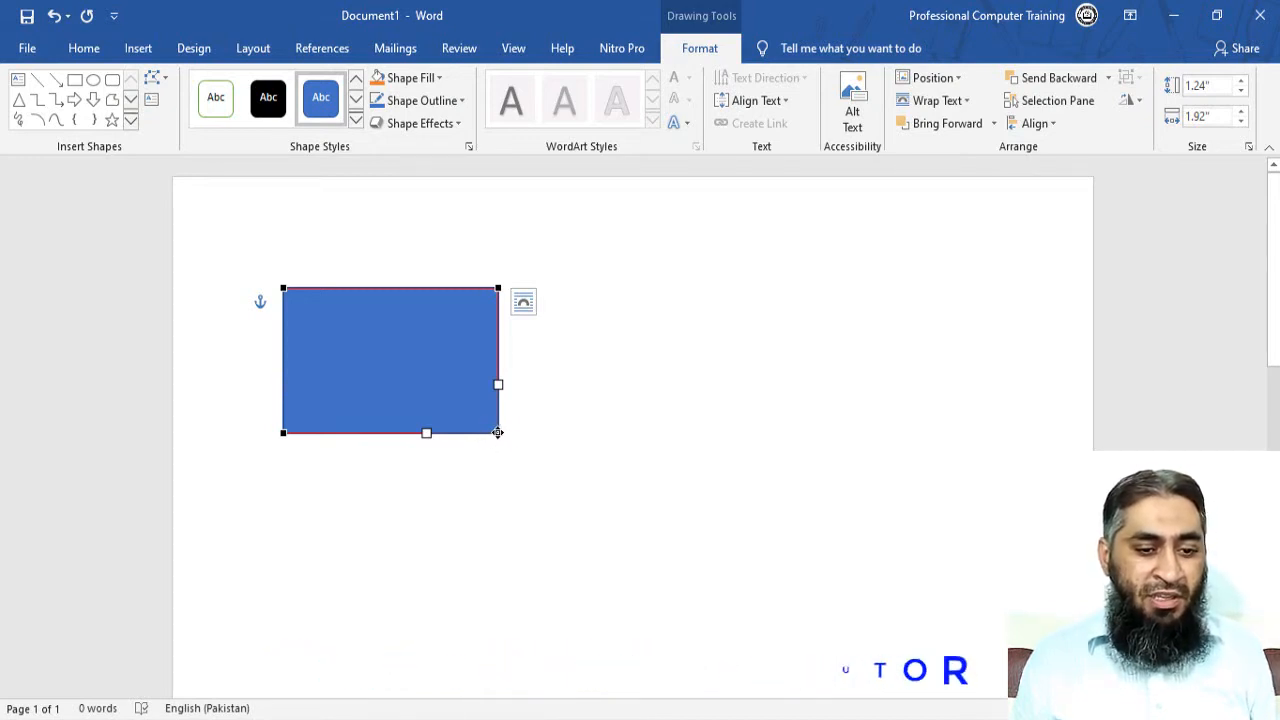
drag(498, 432, 569, 488)
key(ctrl+z)
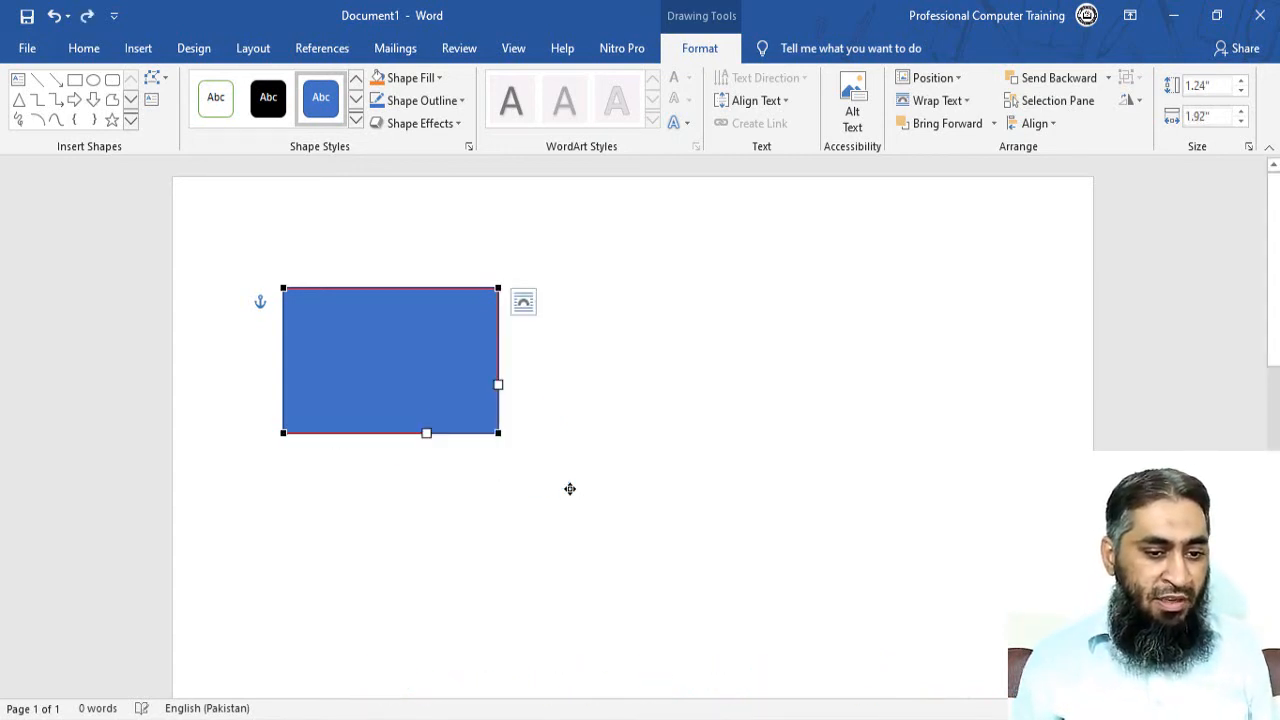
drag(497, 434, 350, 343)
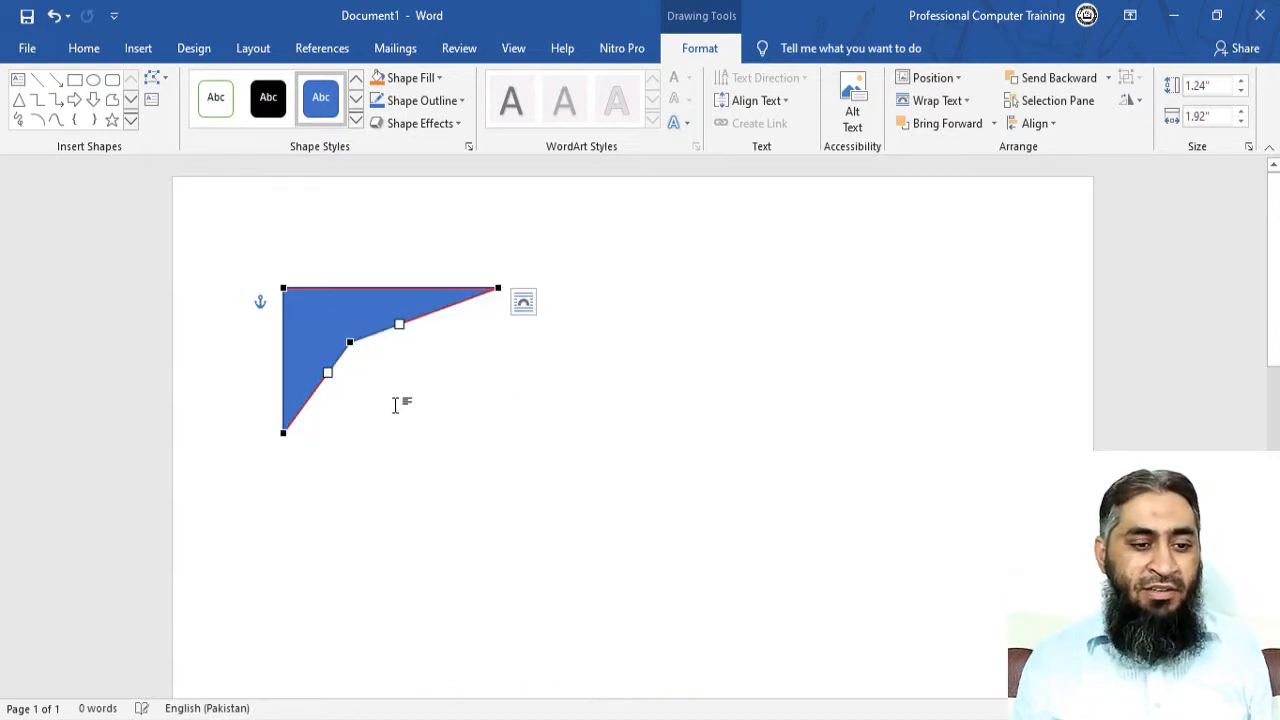
key(ctrl+z)
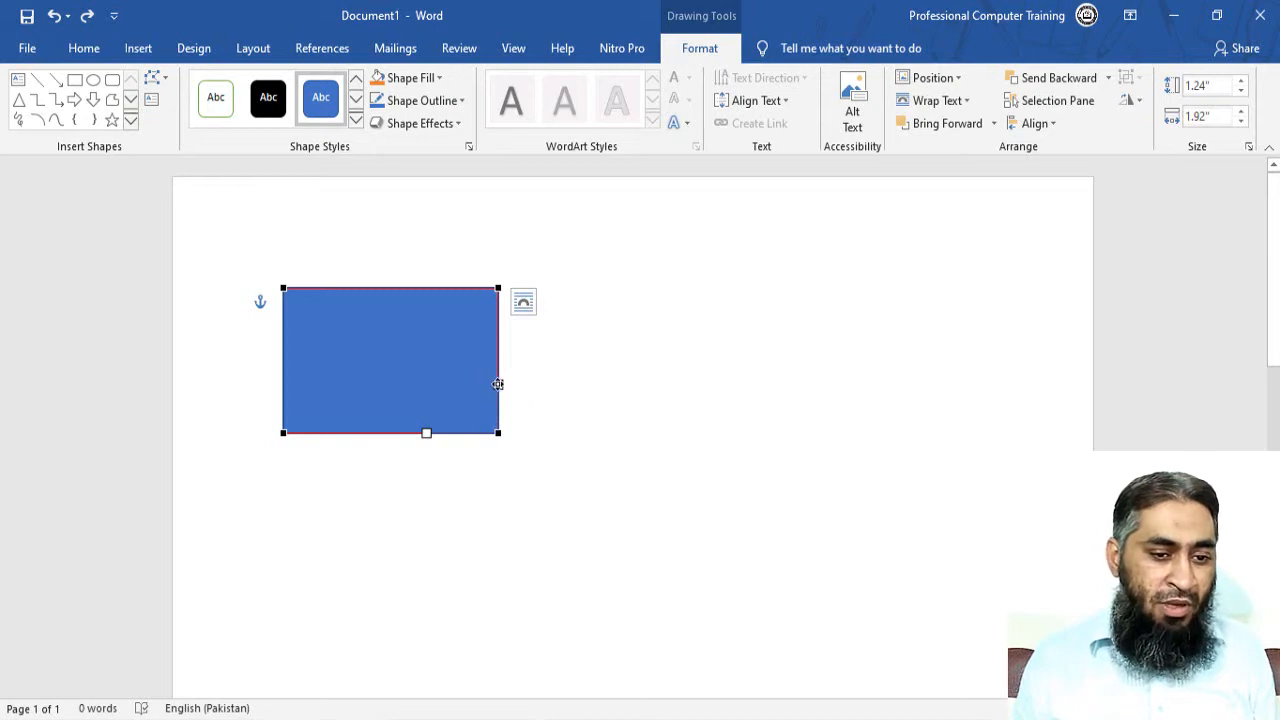
drag(498, 384, 446, 349)
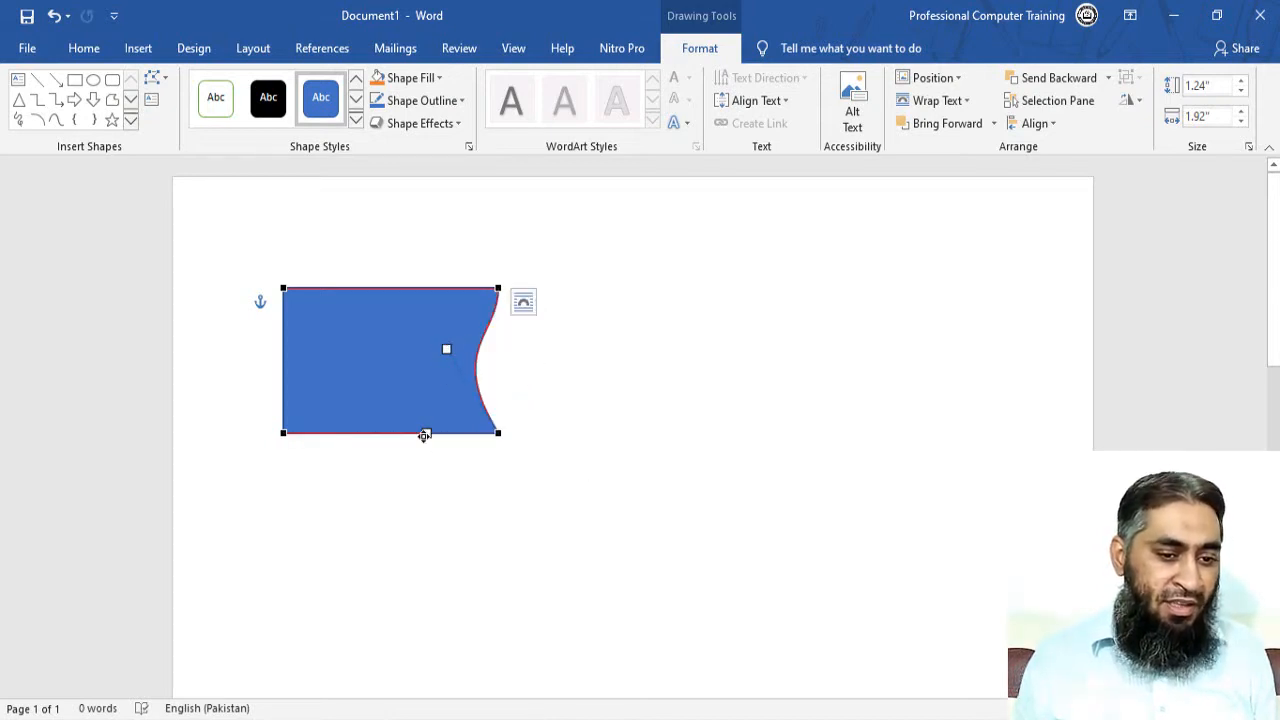
drag(424, 435, 378, 424)
key(ctrl+z)
key(ctrl+z)
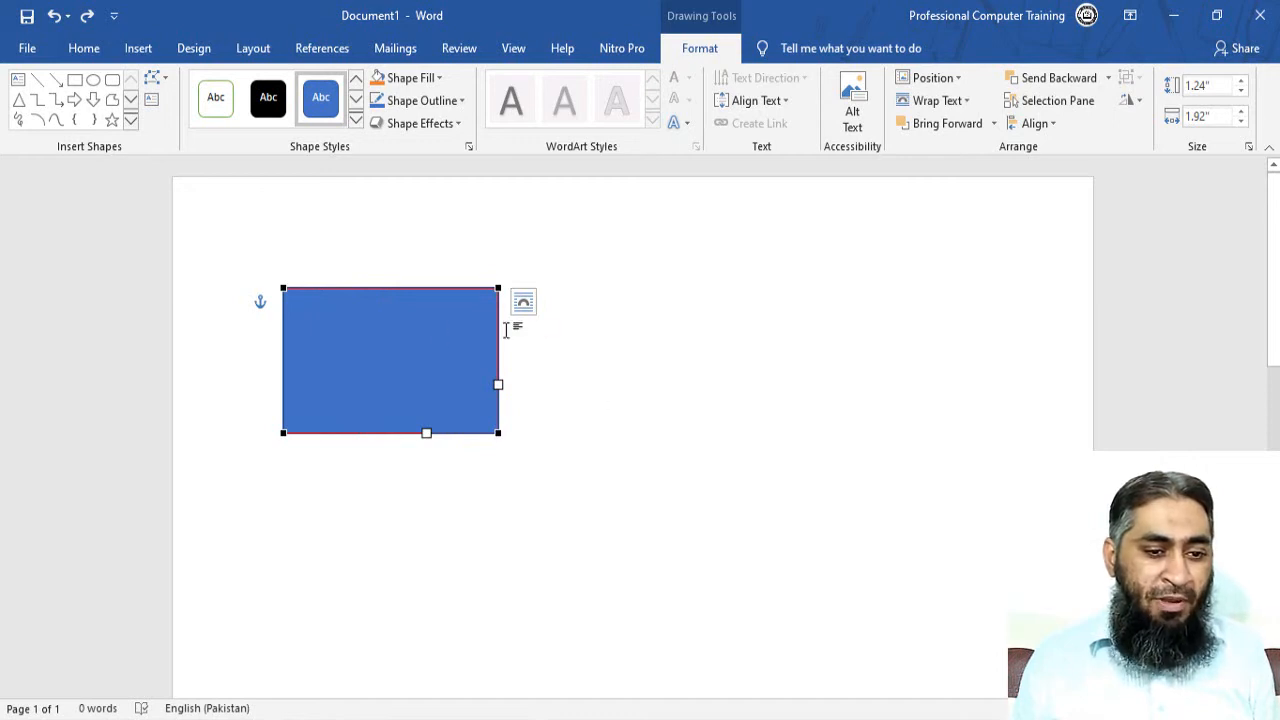
Add an edit point at the middle of the rectangle's top edge and bottom edge.
right_click(399, 287)
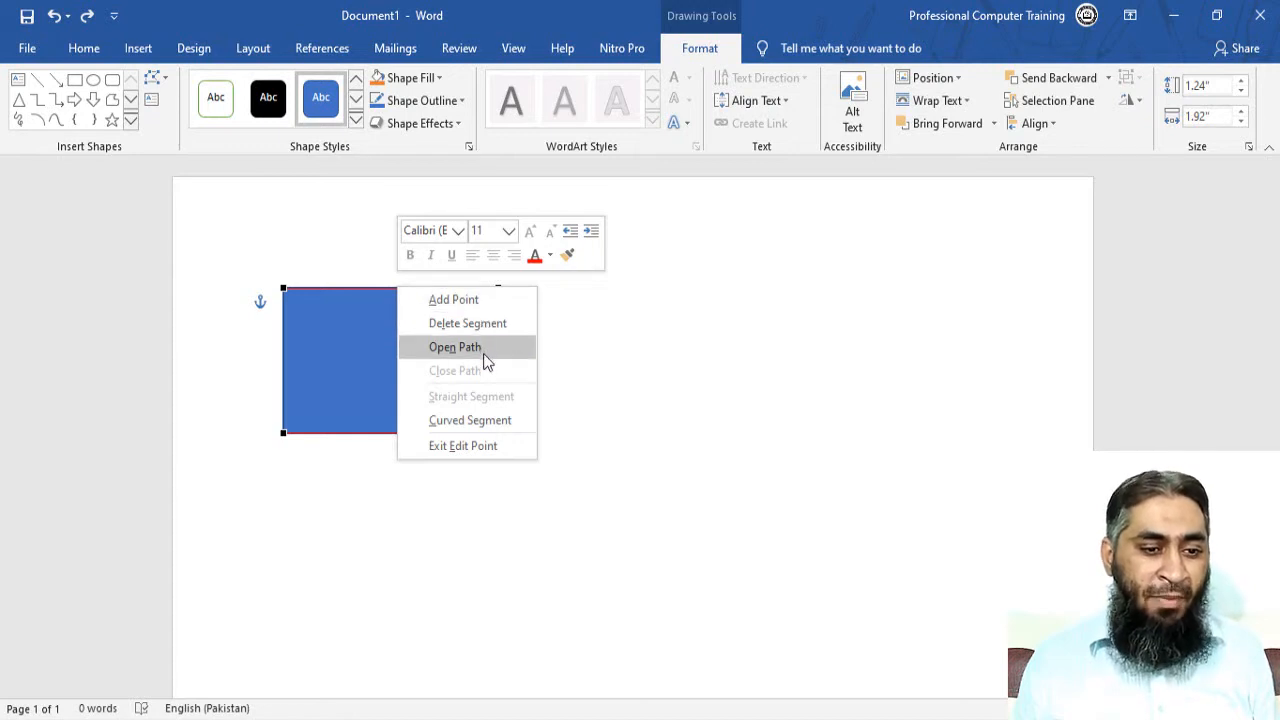
click(361, 262)
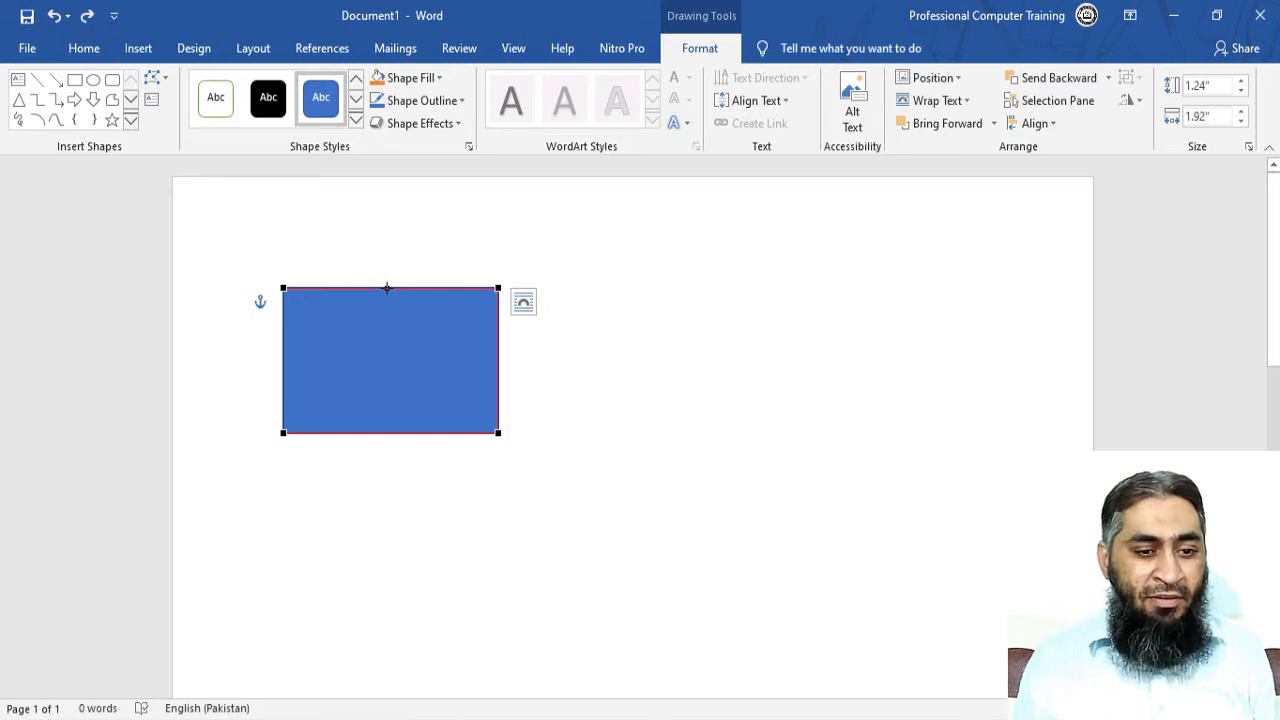
right_click(387, 288)
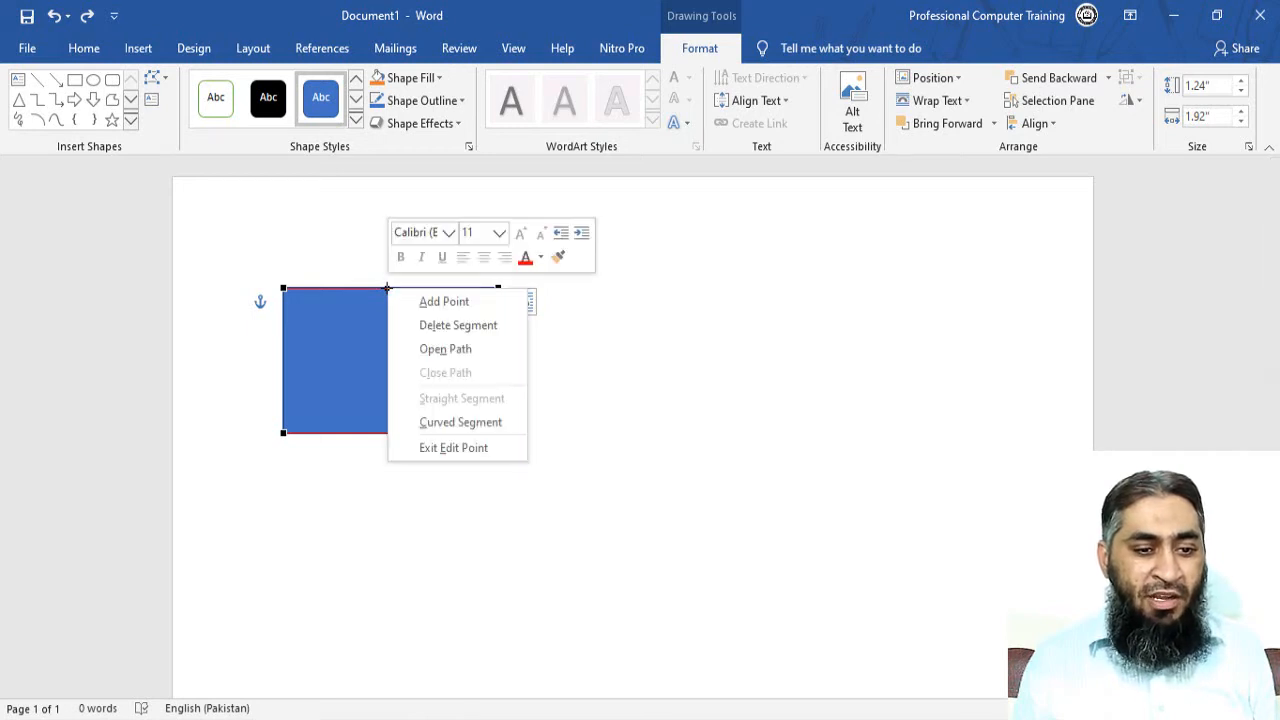
click(478, 302)
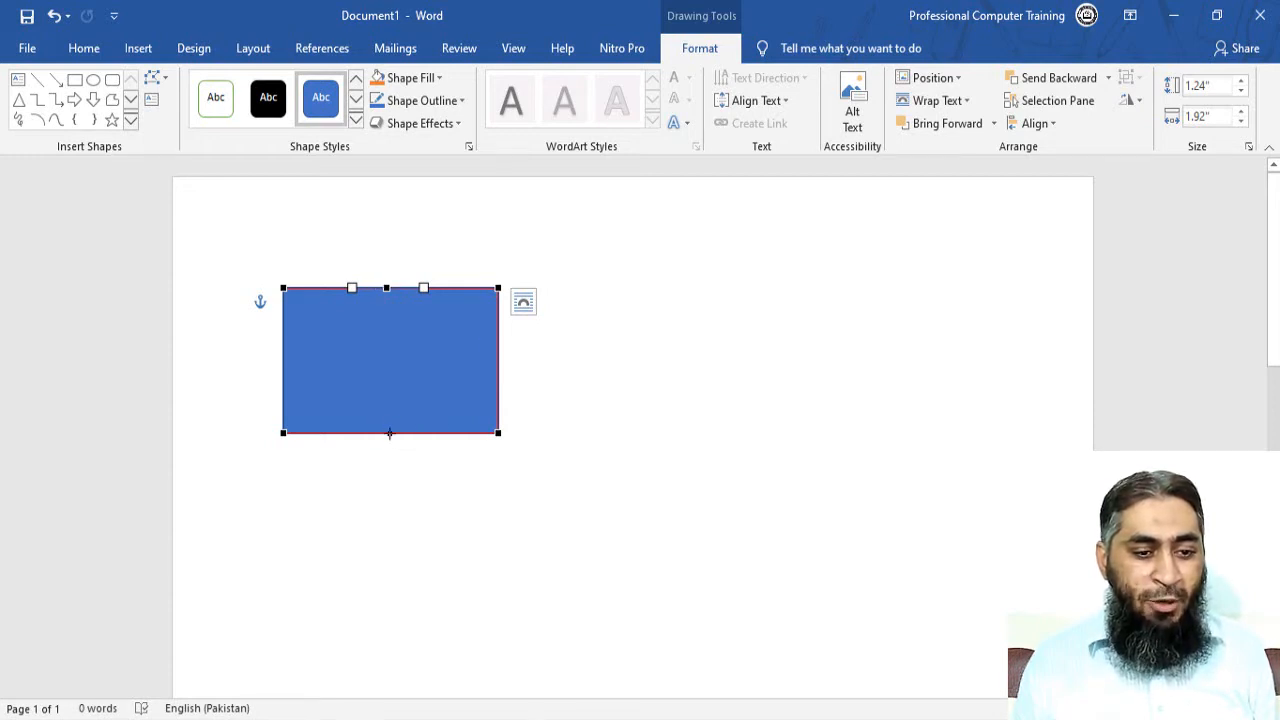
right_click(390, 433)
click(446, 447)
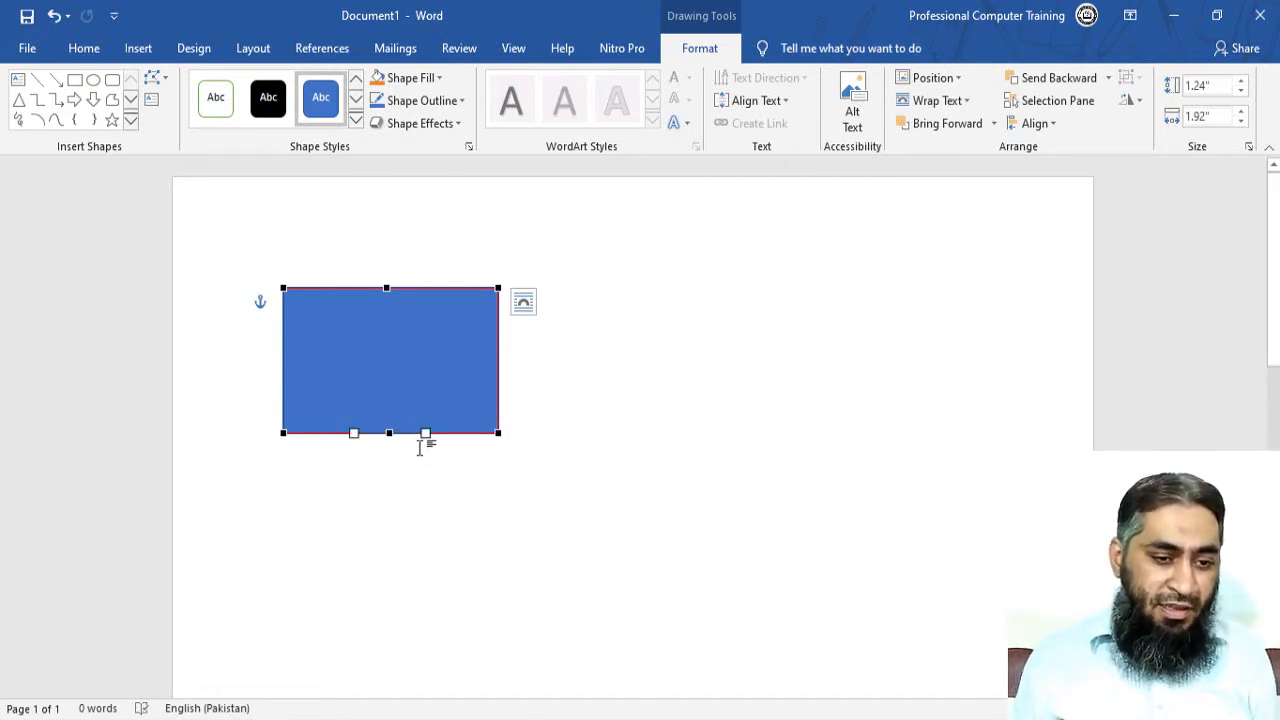
click(386, 289)
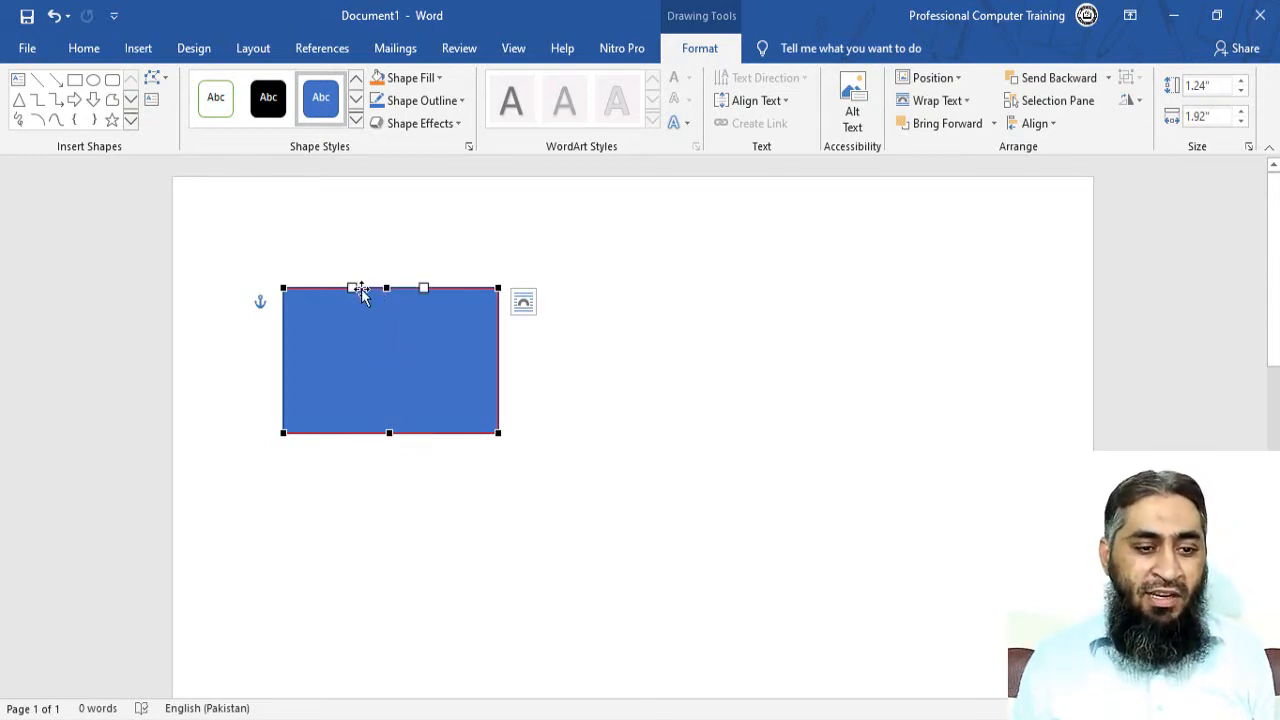
mouse_move(426, 285)
mouse_down()
mouse_move(421, 246)
mouse_move(432, 280)
mouse_up()
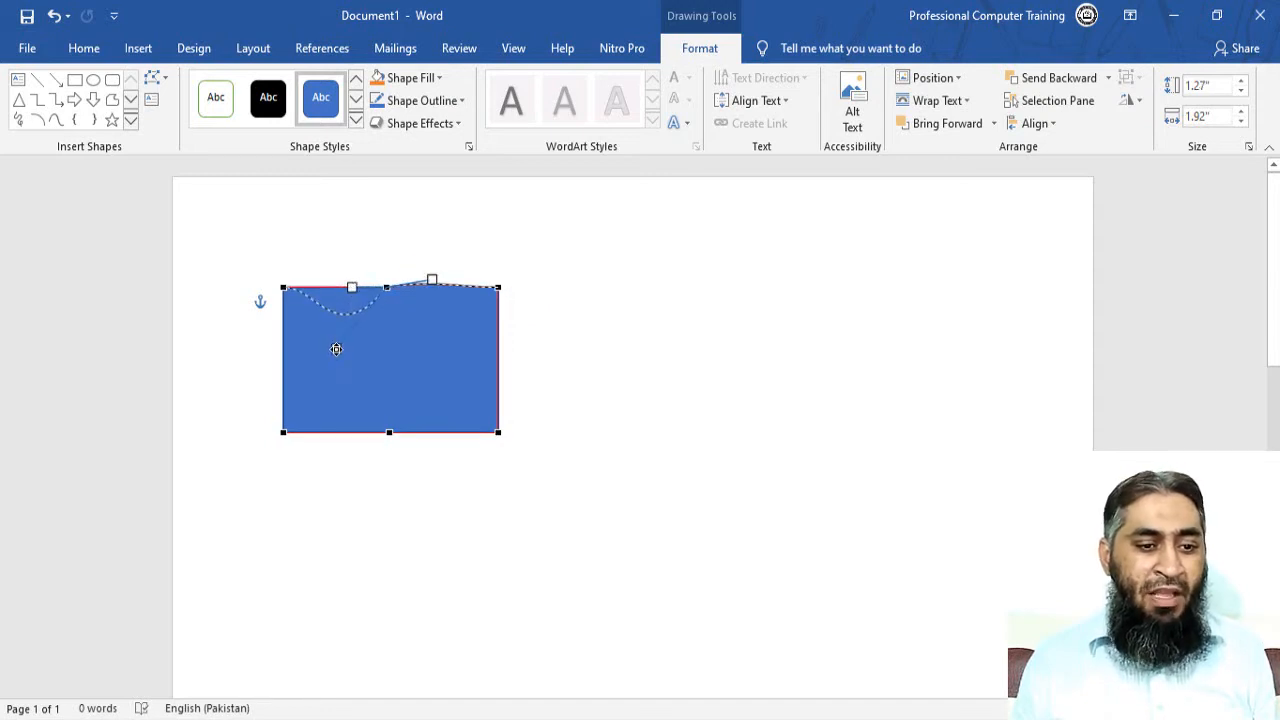
key(ctrl+z)
key(ctrl+z)
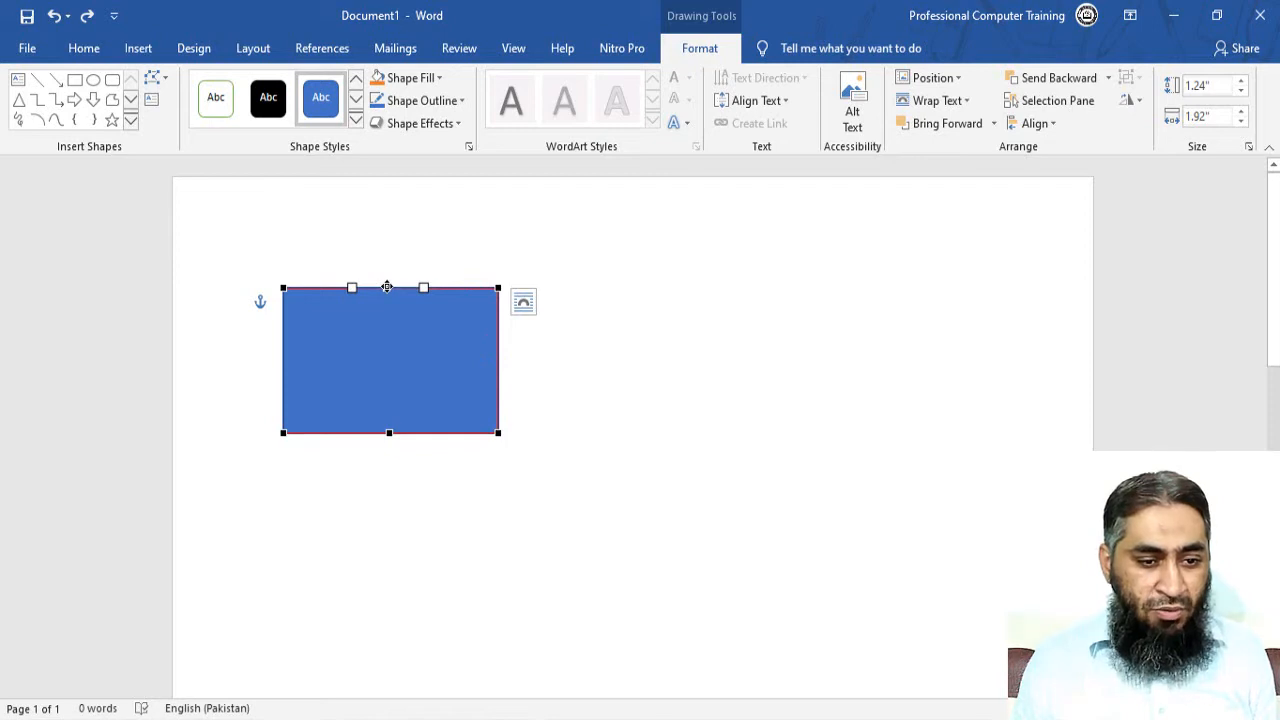
drag(387, 287, 388, 333)
drag(386, 353, 386, 361)
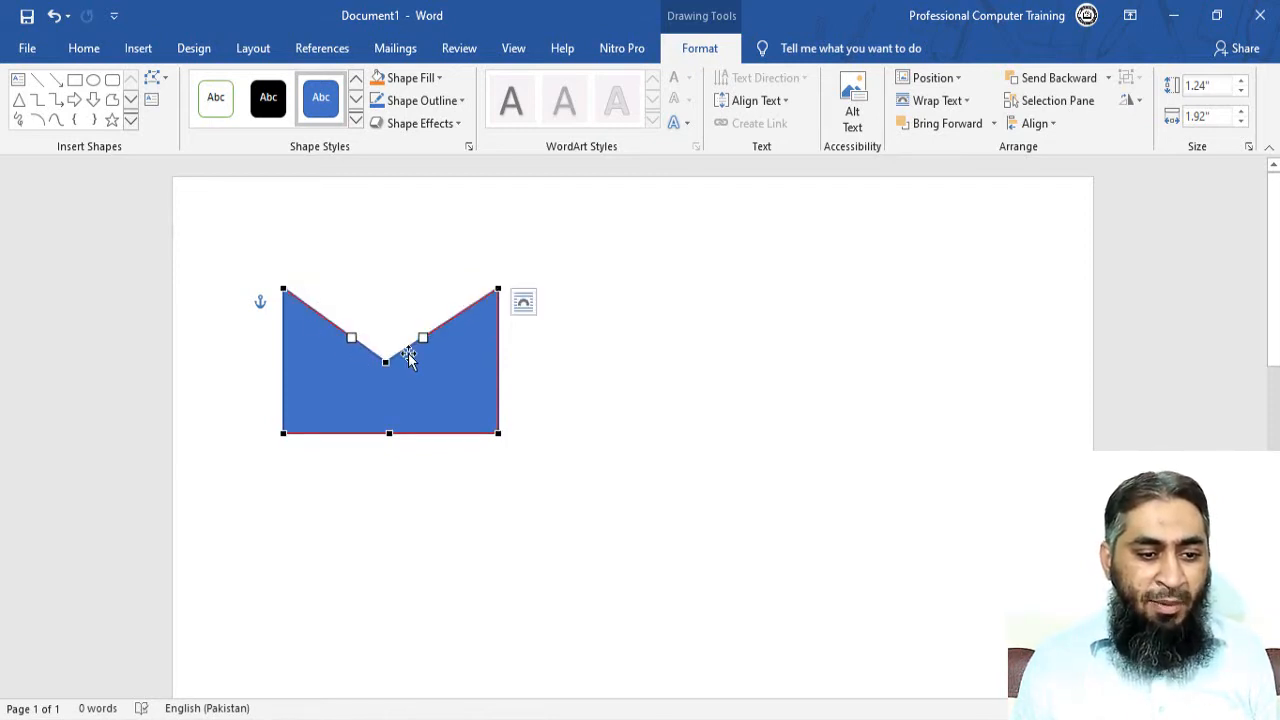
key(ctrl+z)
drag(386, 436, 388, 289)
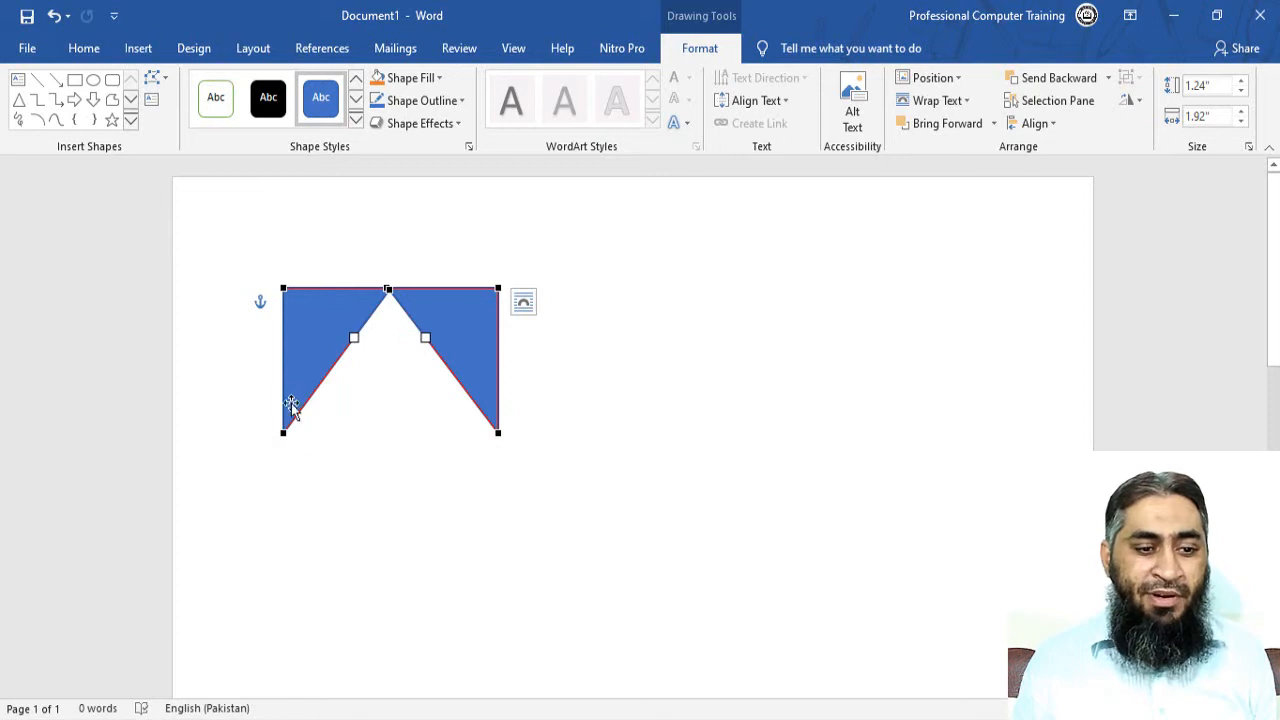
key(ctrl+z)
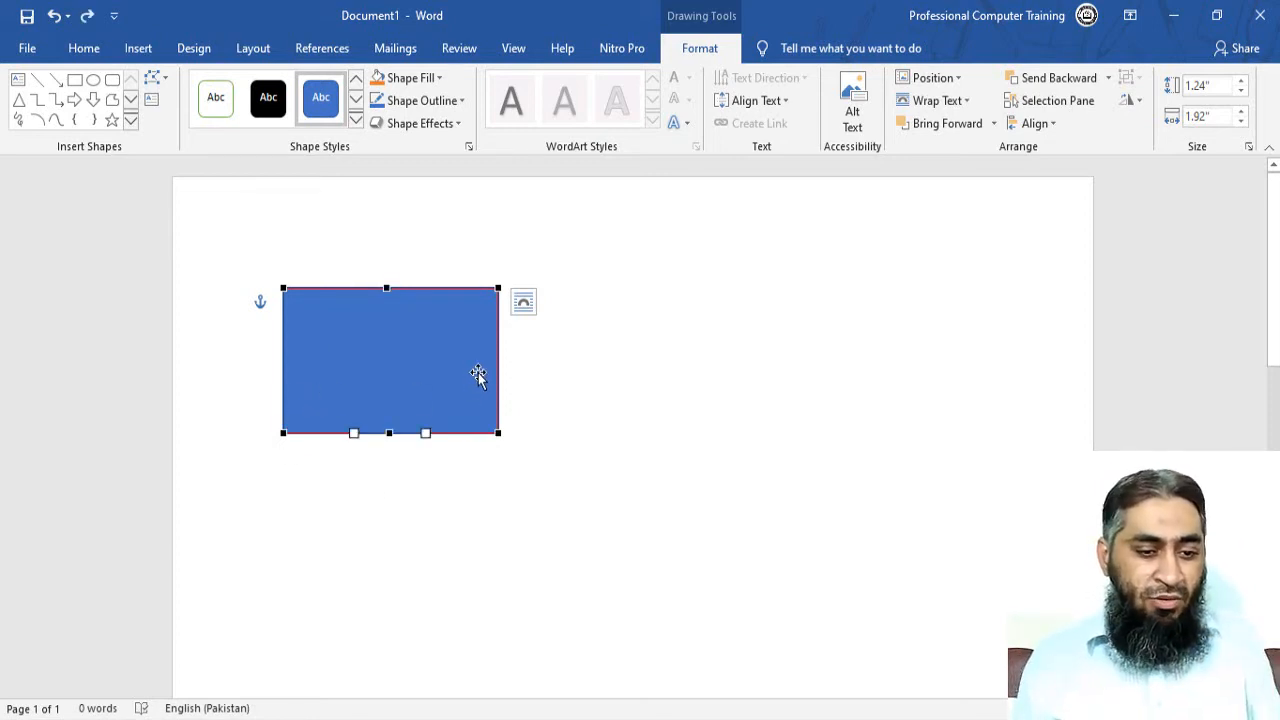
Remove the added midpoints from the rectangle's bottom and top edges.
right_click(387, 432)
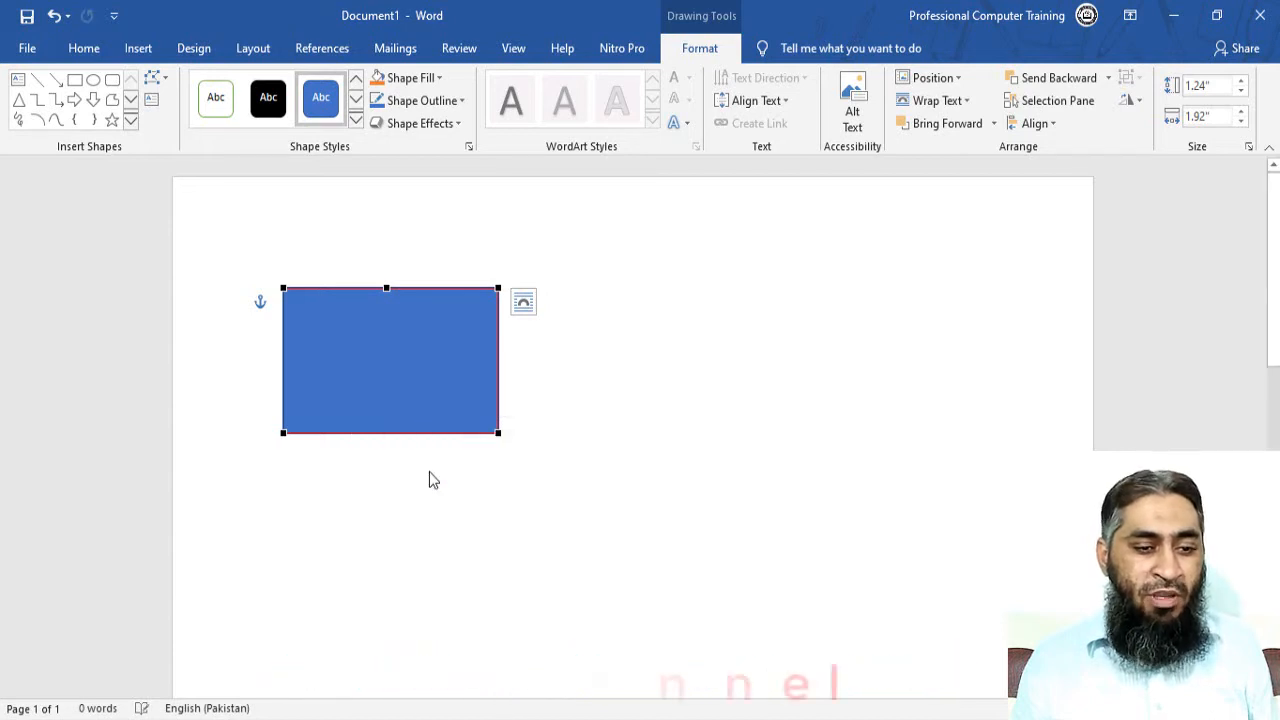
click(430, 474)
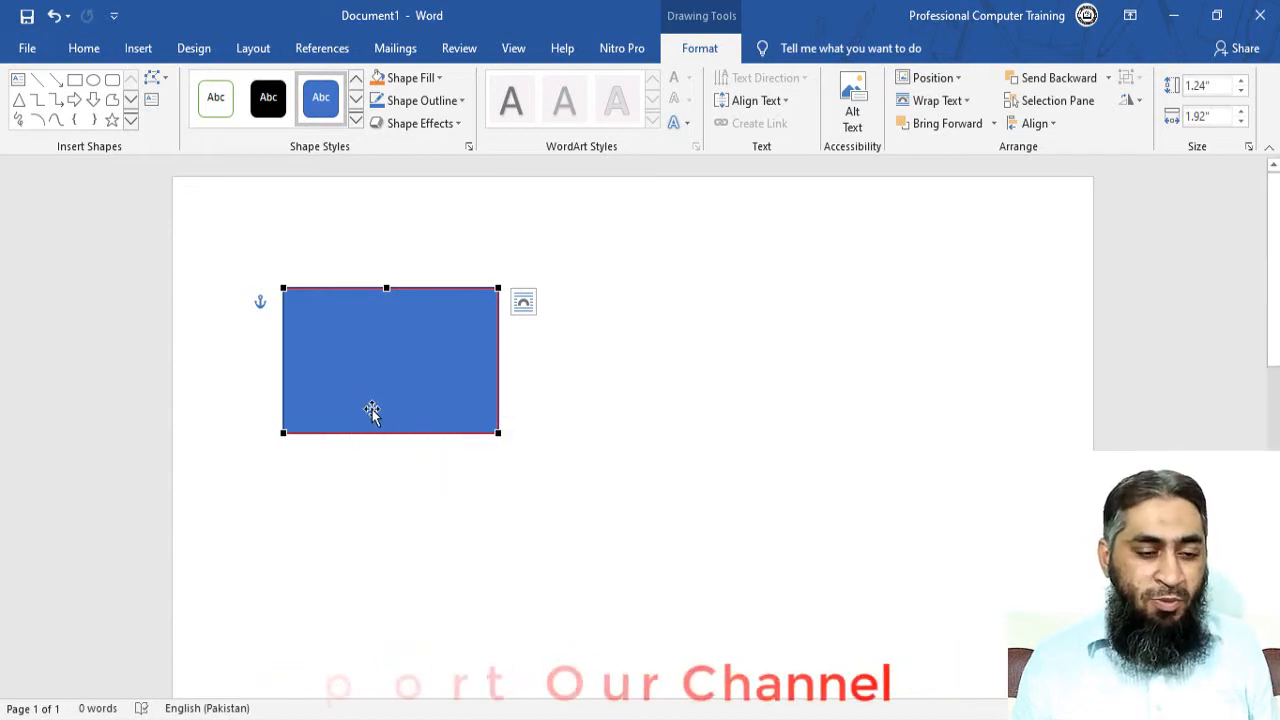
right_click(386, 288)
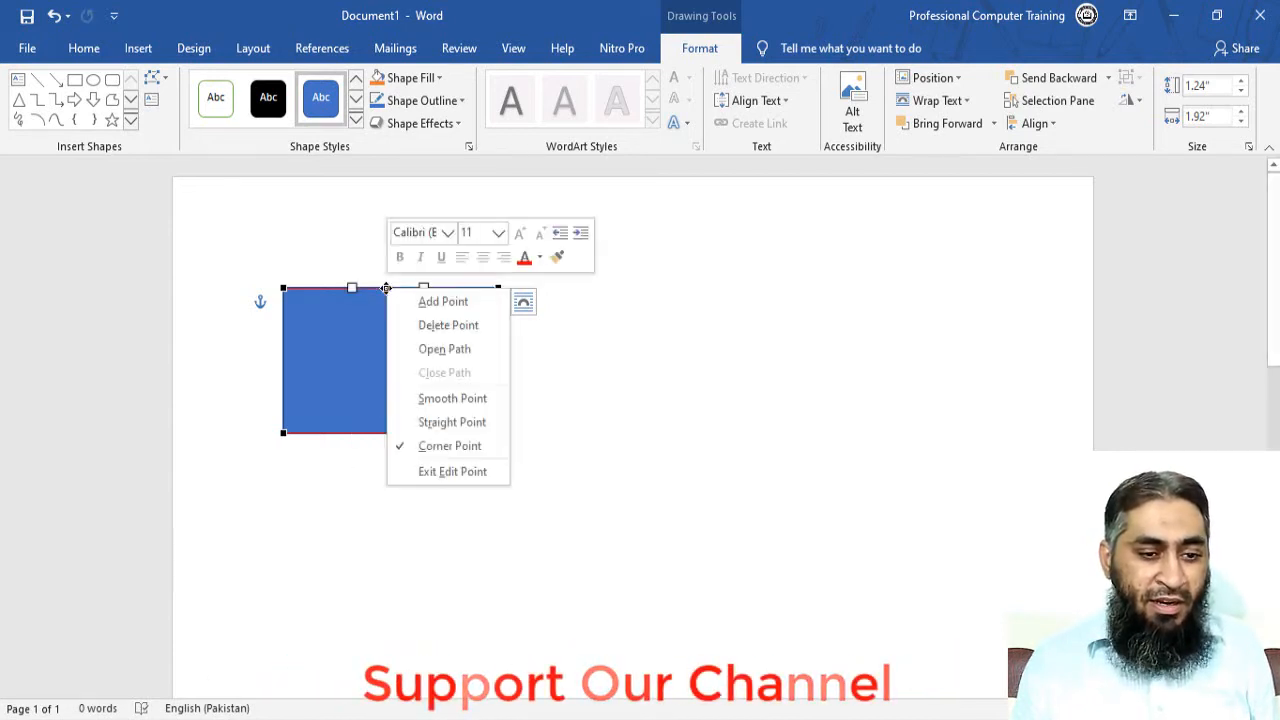
click(432, 330)
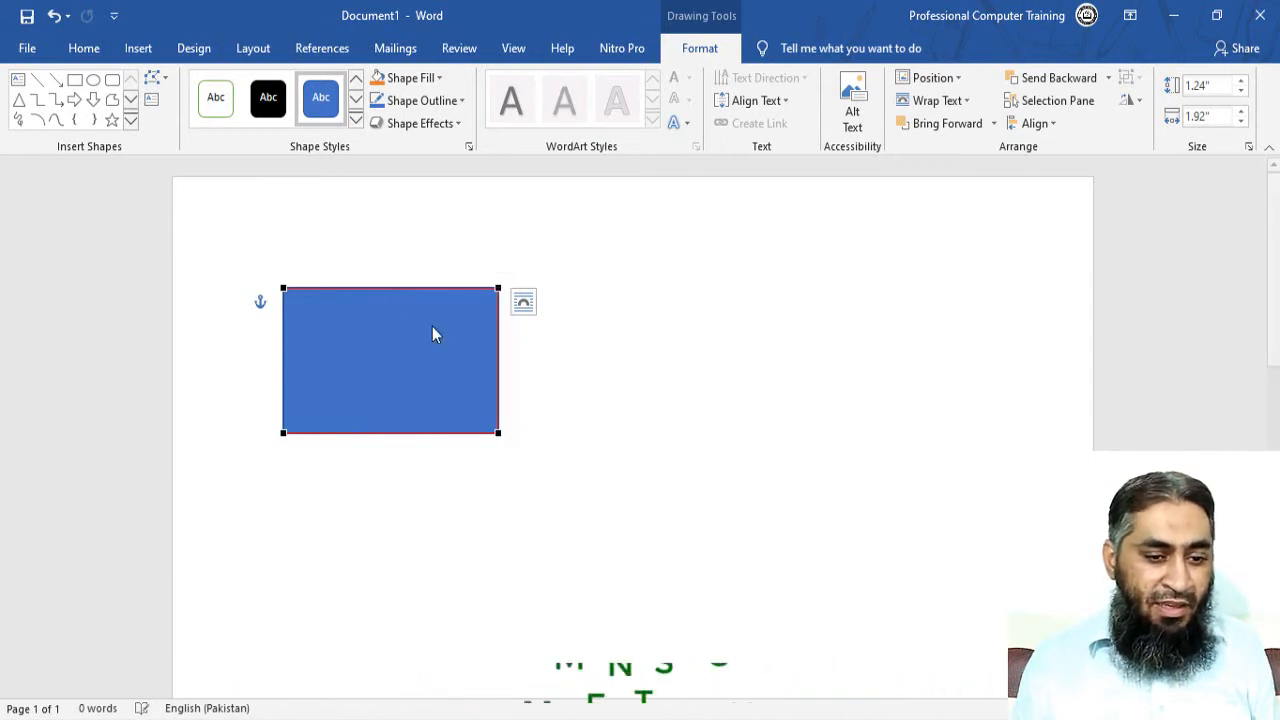
Delete the bottom-right corner point, turning the rectangle into a right triangle.
right_click(498, 433)
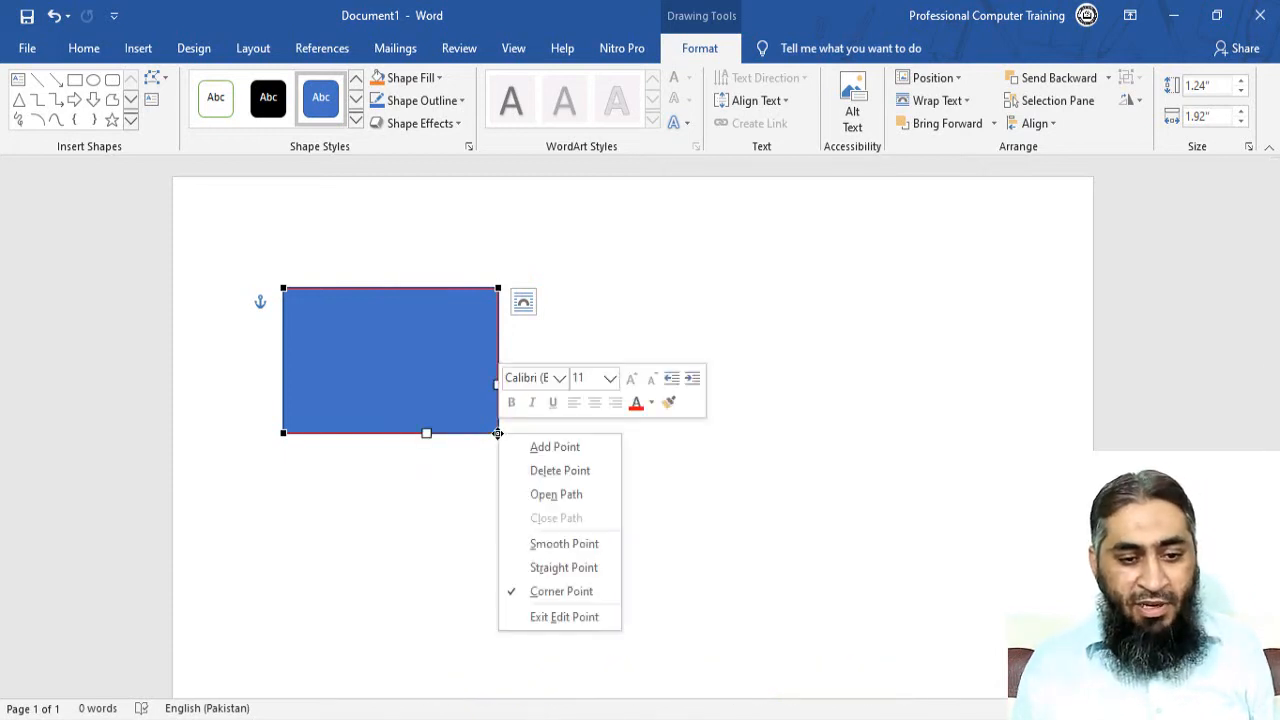
click(556, 448)
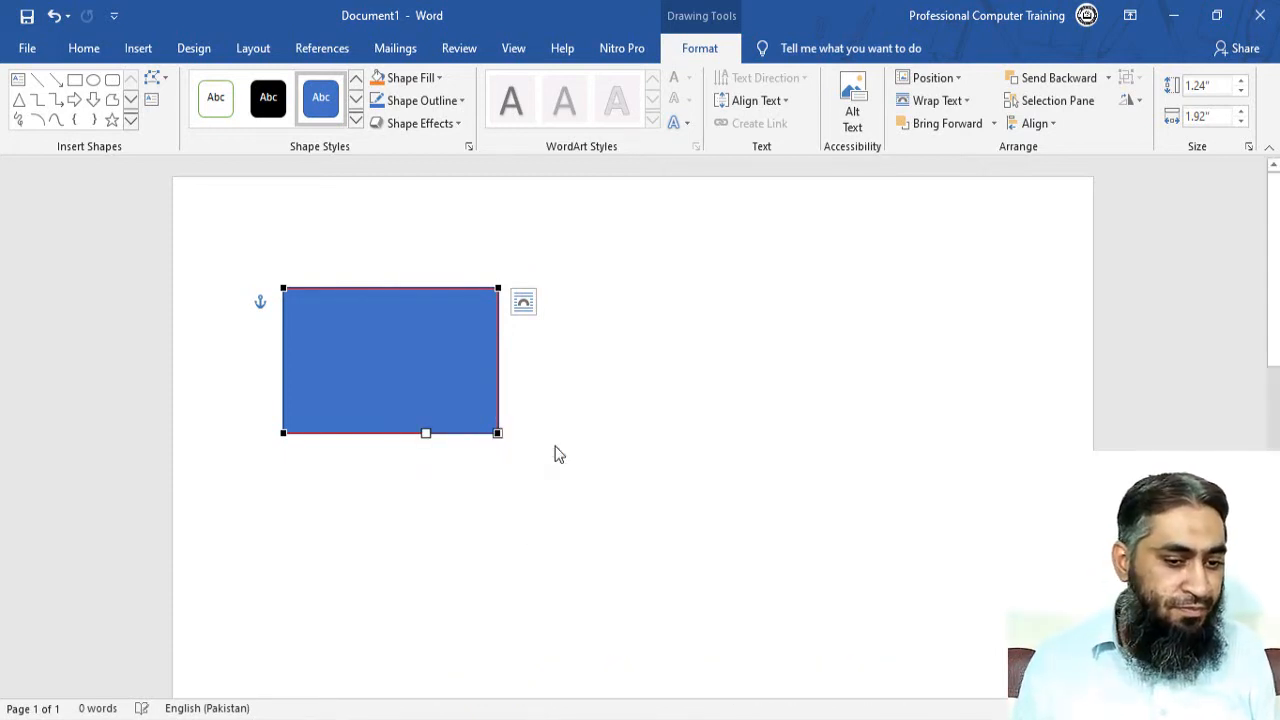
right_click(499, 435)
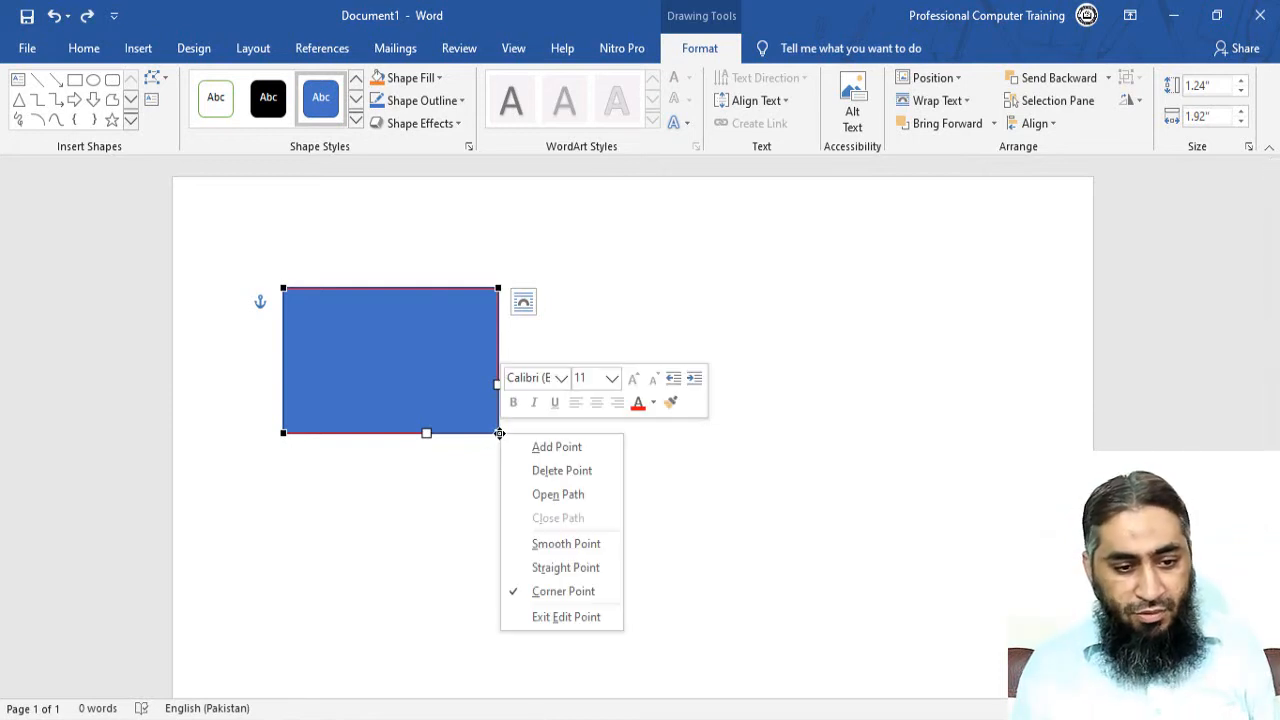
click(552, 470)
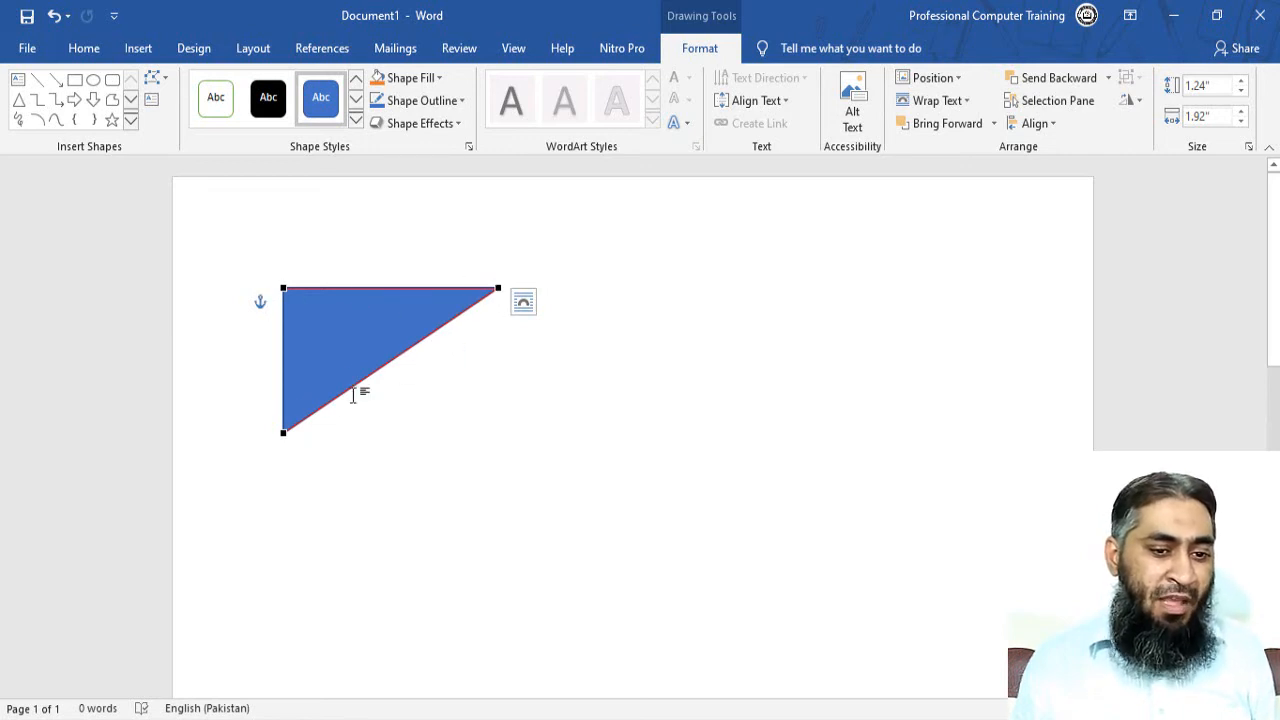
right_click(498, 289)
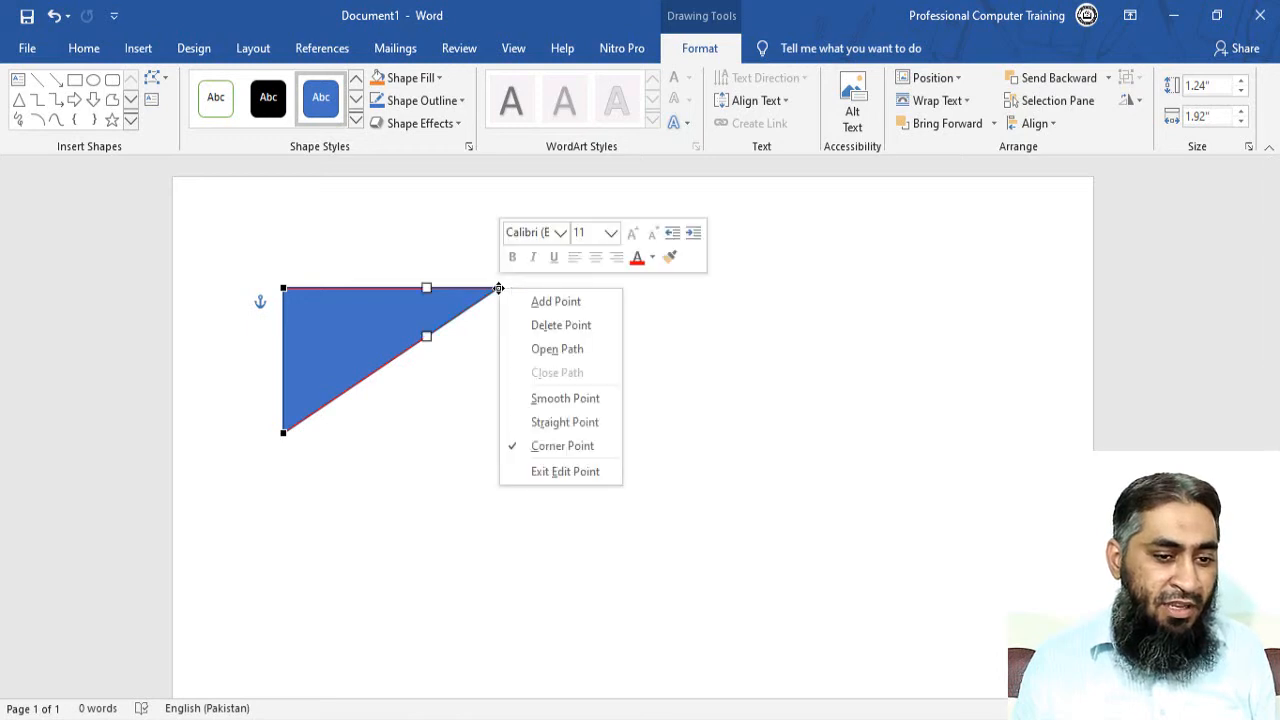
Undo the point deletions to restore the rectangle, then set its fill to No Fill.
click(529, 325)
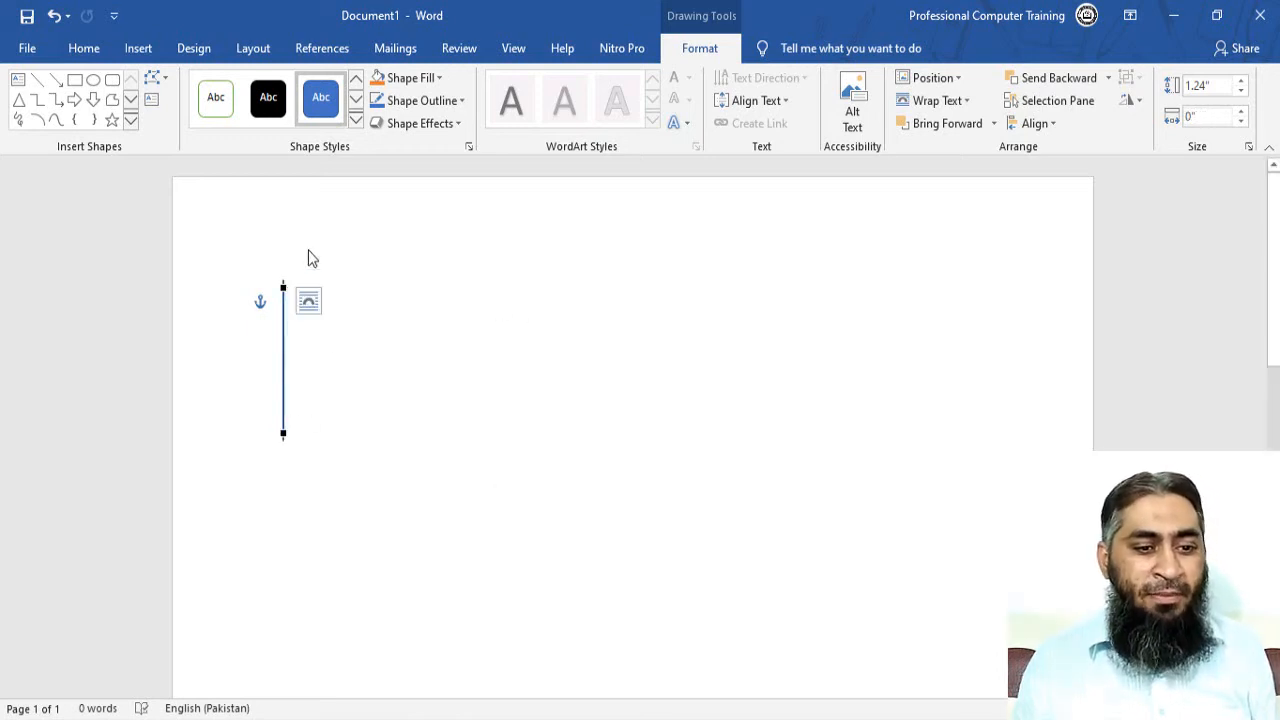
key(ctrl+z)
key(ctrl+z)
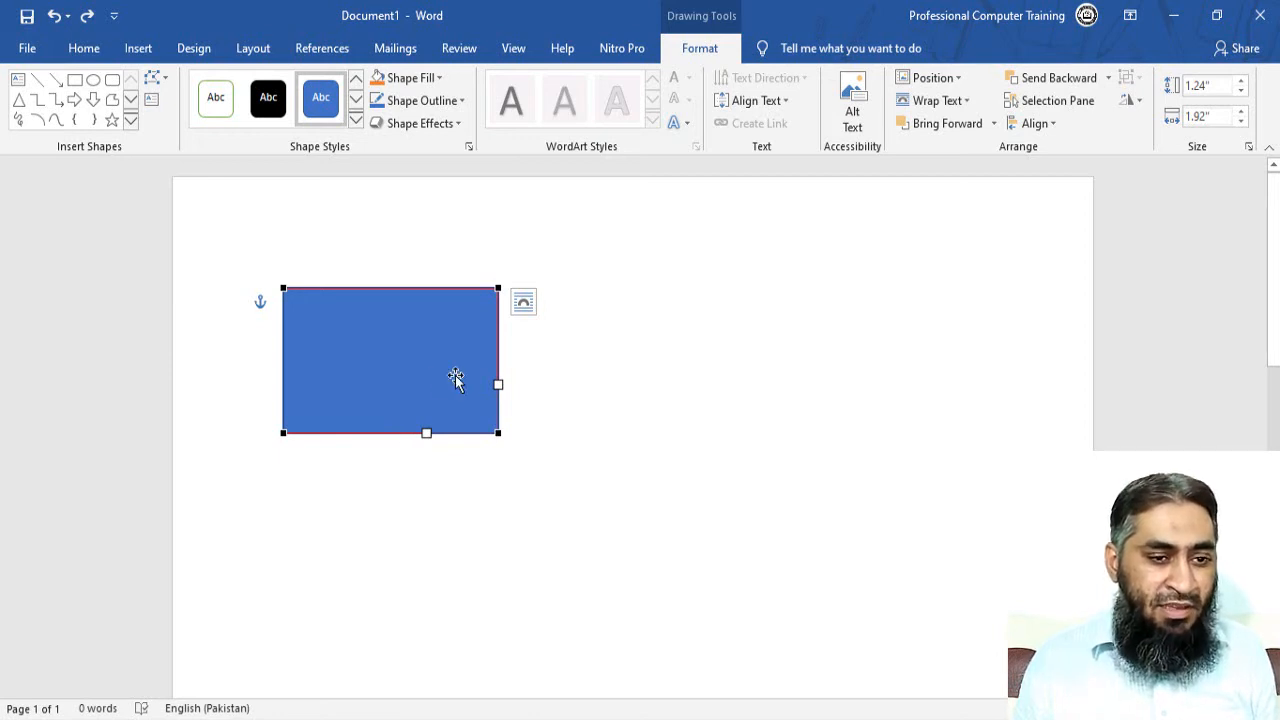
click(409, 366)
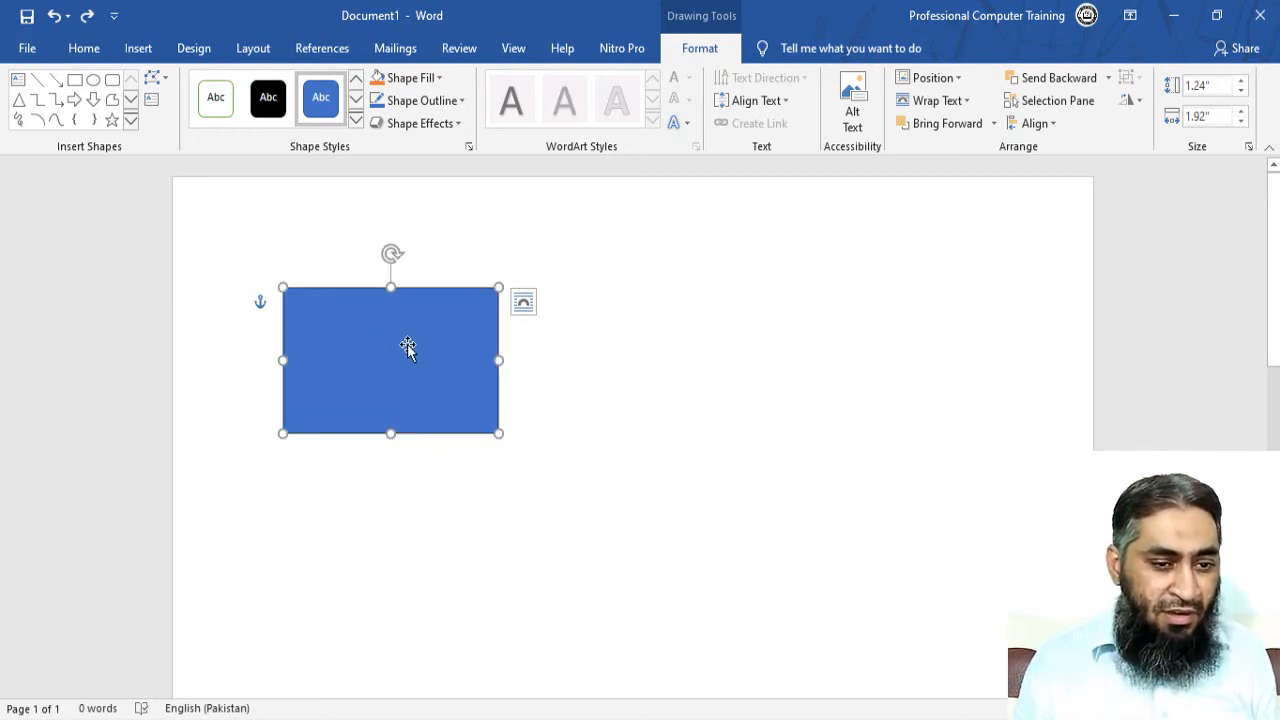
click(420, 80)
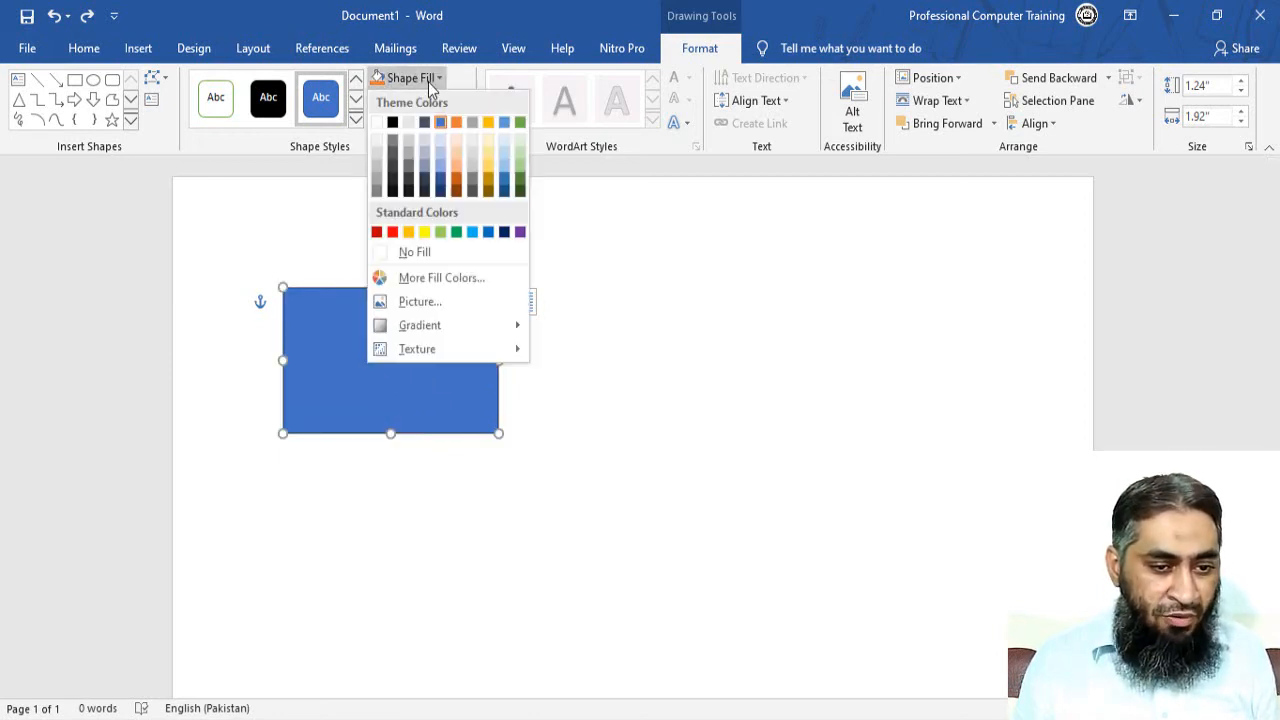
click(428, 252)
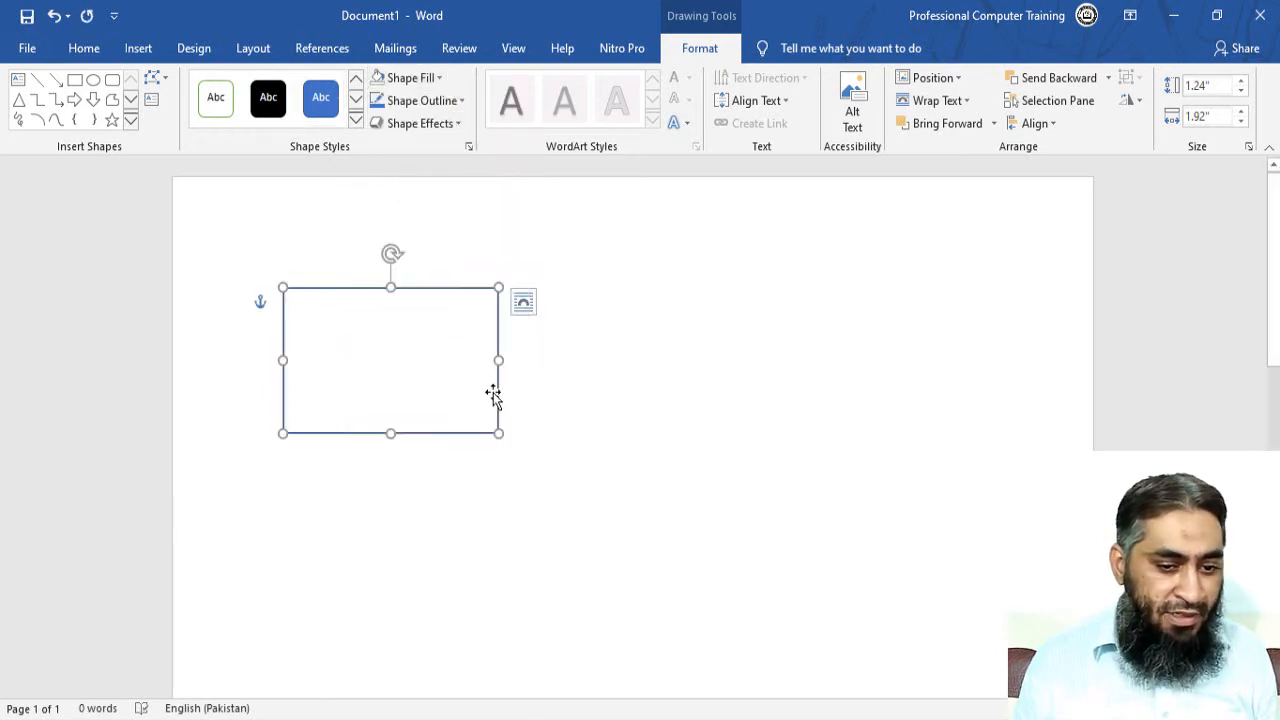
Switch the unfilled rectangle back into Edit Points mode.
right_click(494, 396)
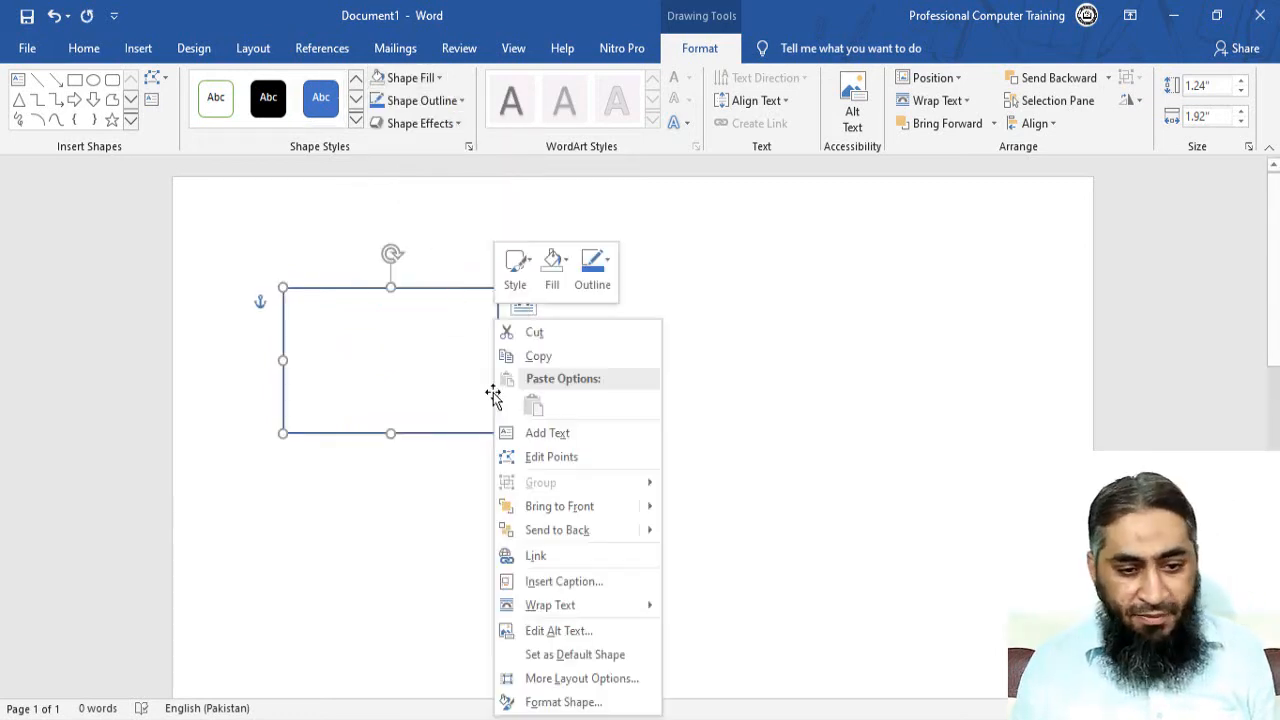
click(559, 459)
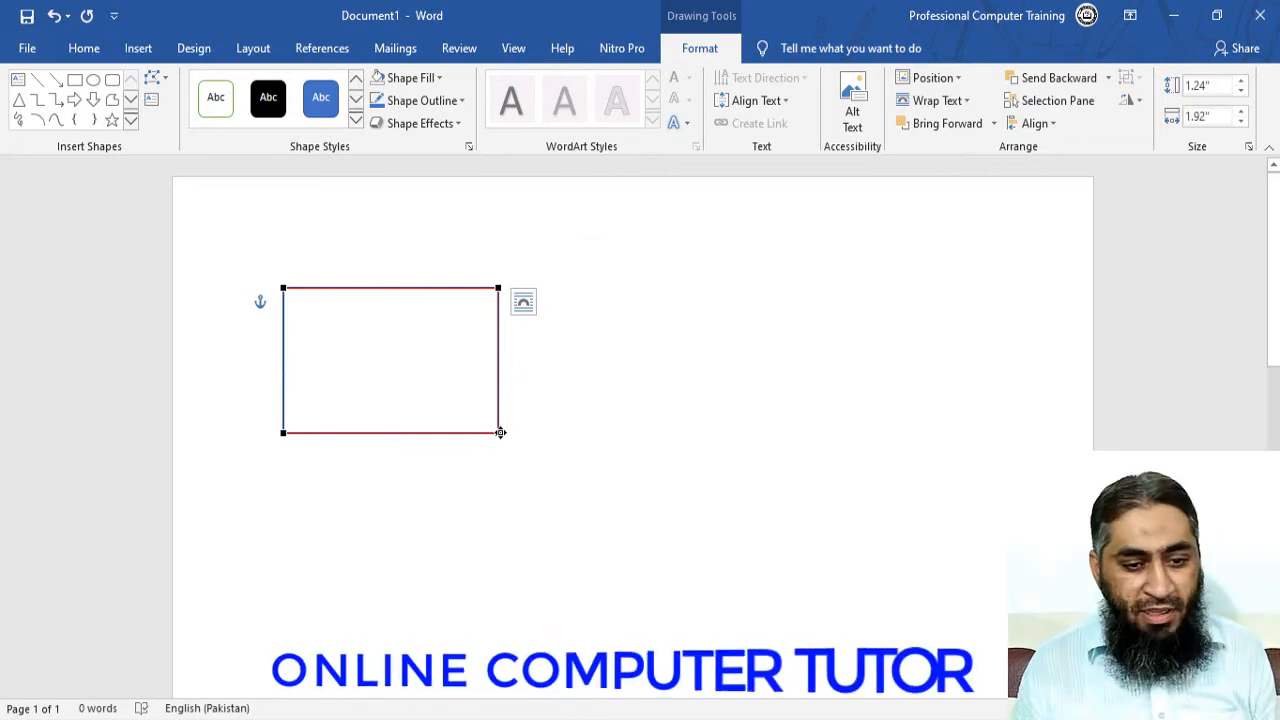
right_click(500, 432)
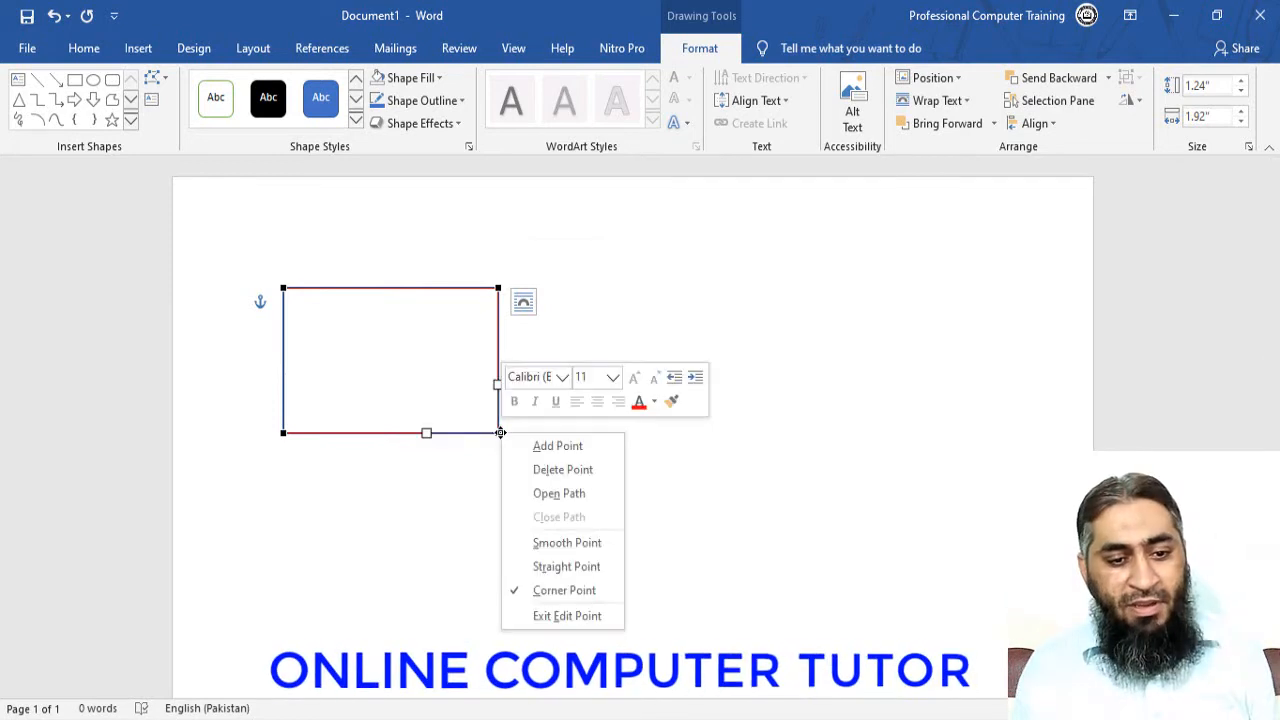
click(574, 503)
drag(498, 433, 413, 510)
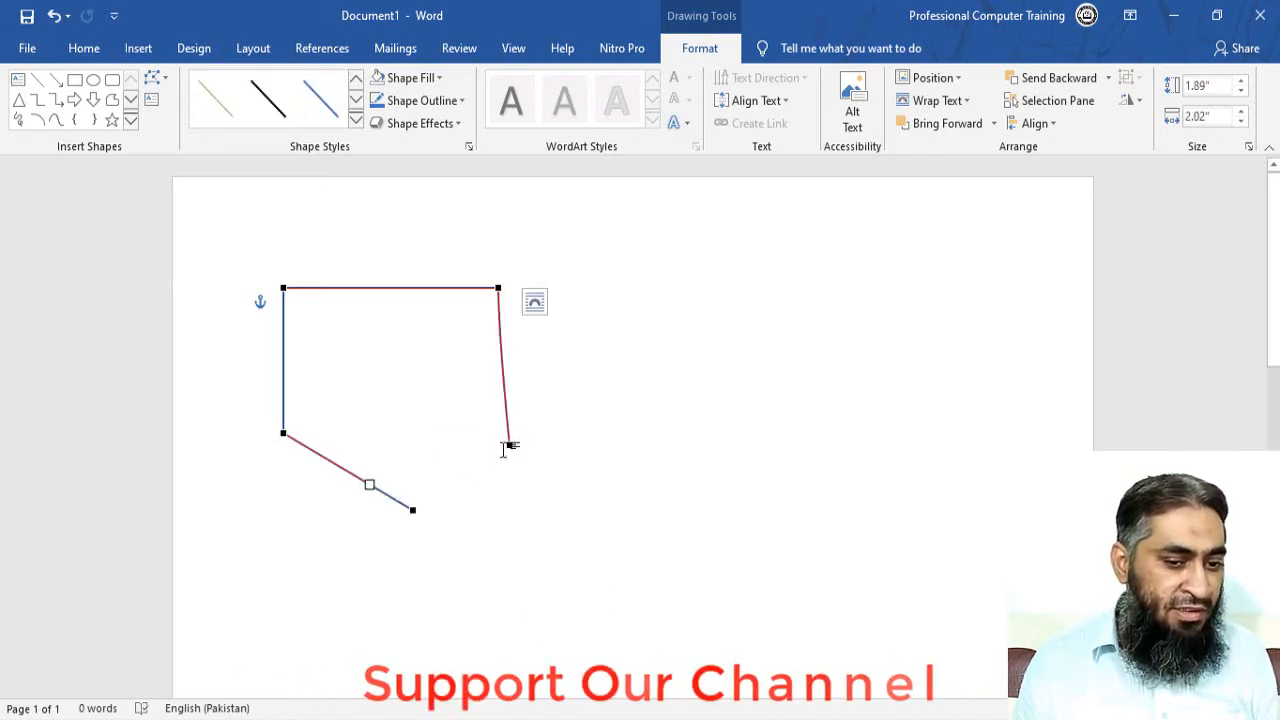
drag(507, 445, 579, 442)
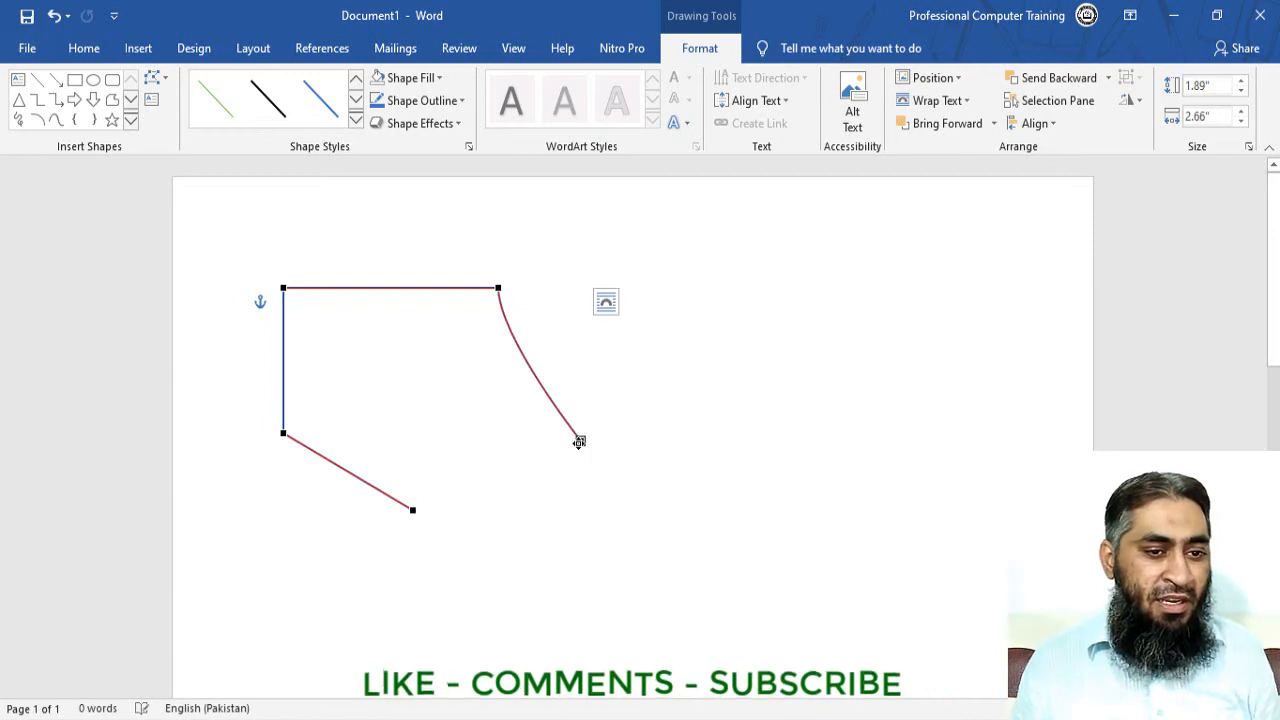
click(441, 78)
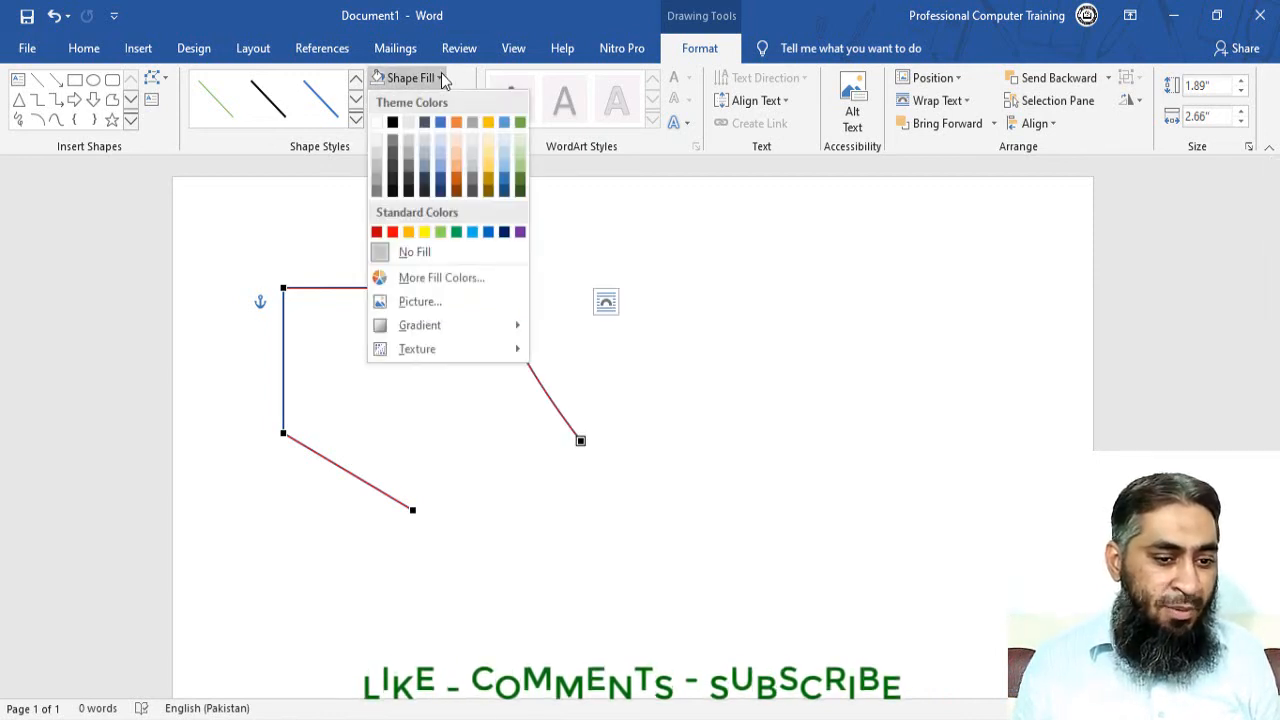
click(412, 232)
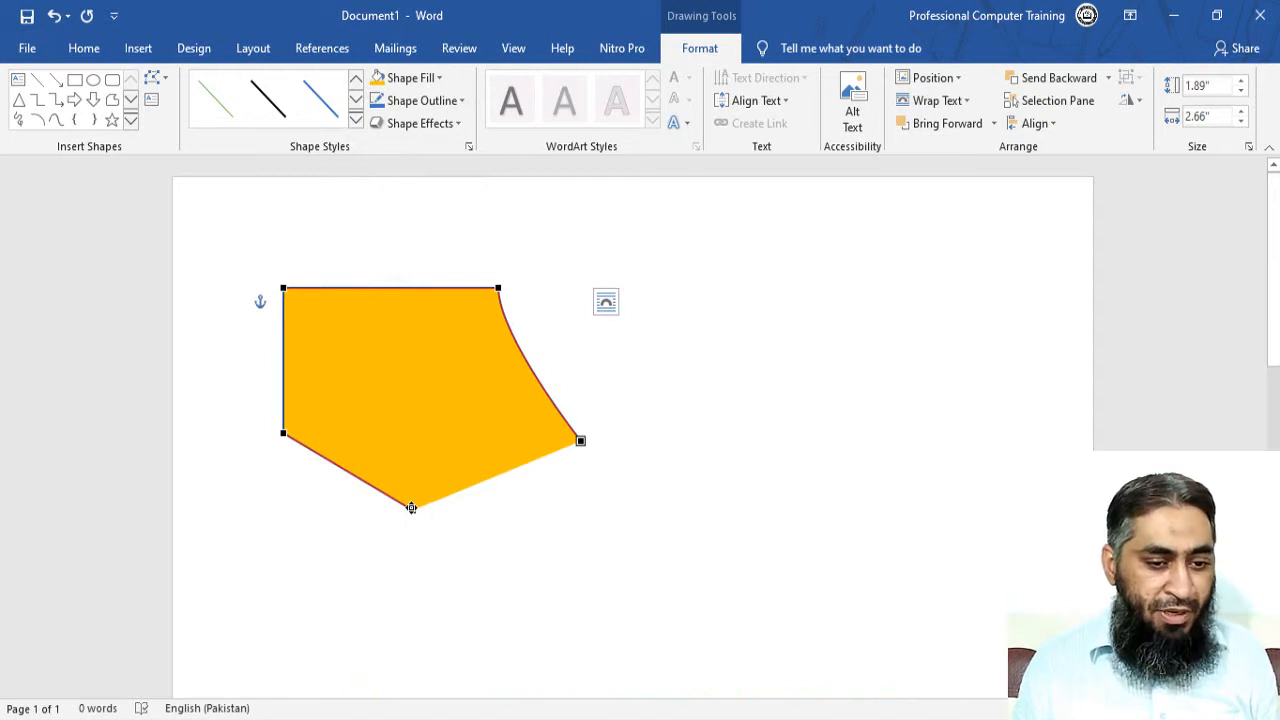
drag(411, 507, 370, 542)
key(ctrl+z)
key(ctrl+z)
key(ctrl+z)
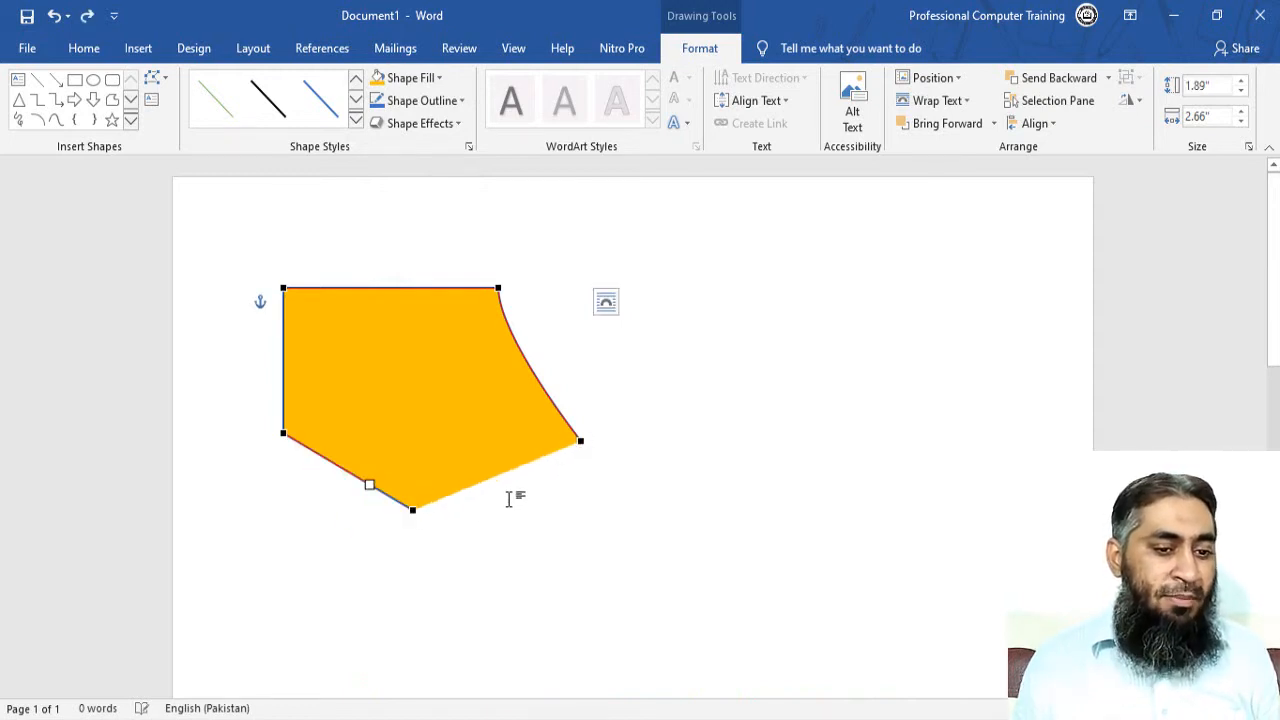
key(ctrl+z)
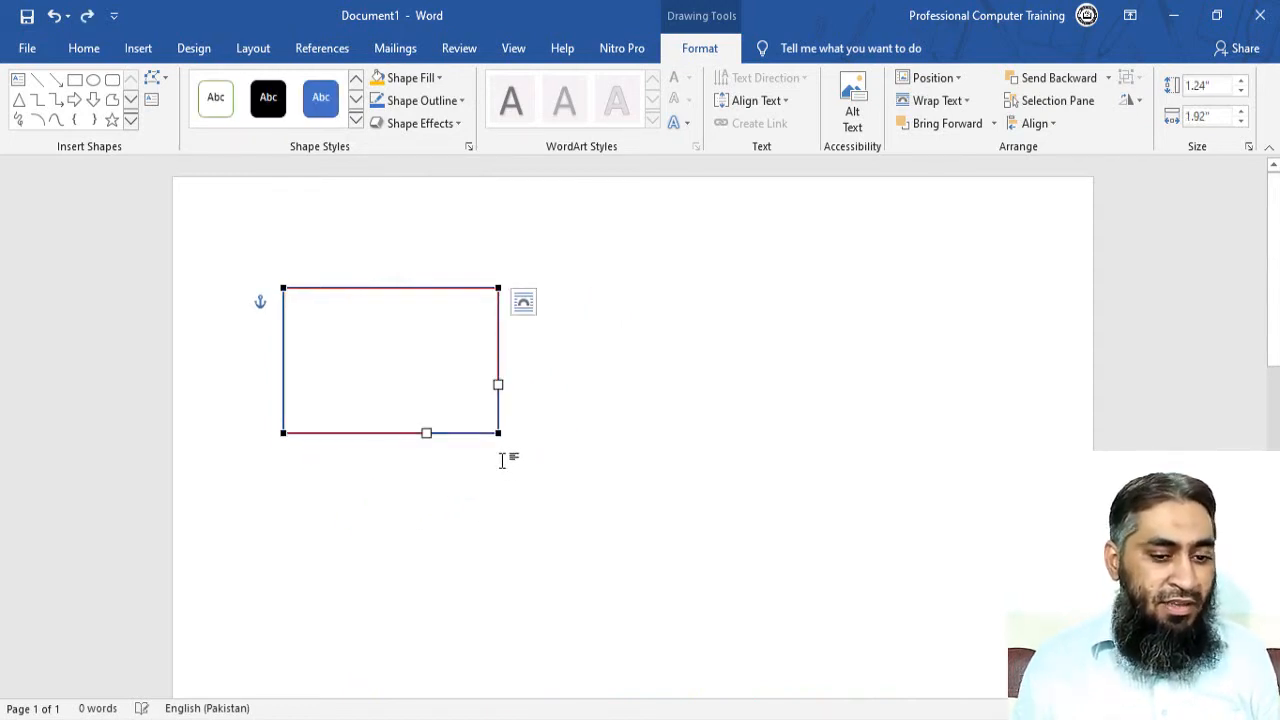
Try smooth and straight corner points, undo back to a plain rectangle, and reselect it.
right_click(497, 432)
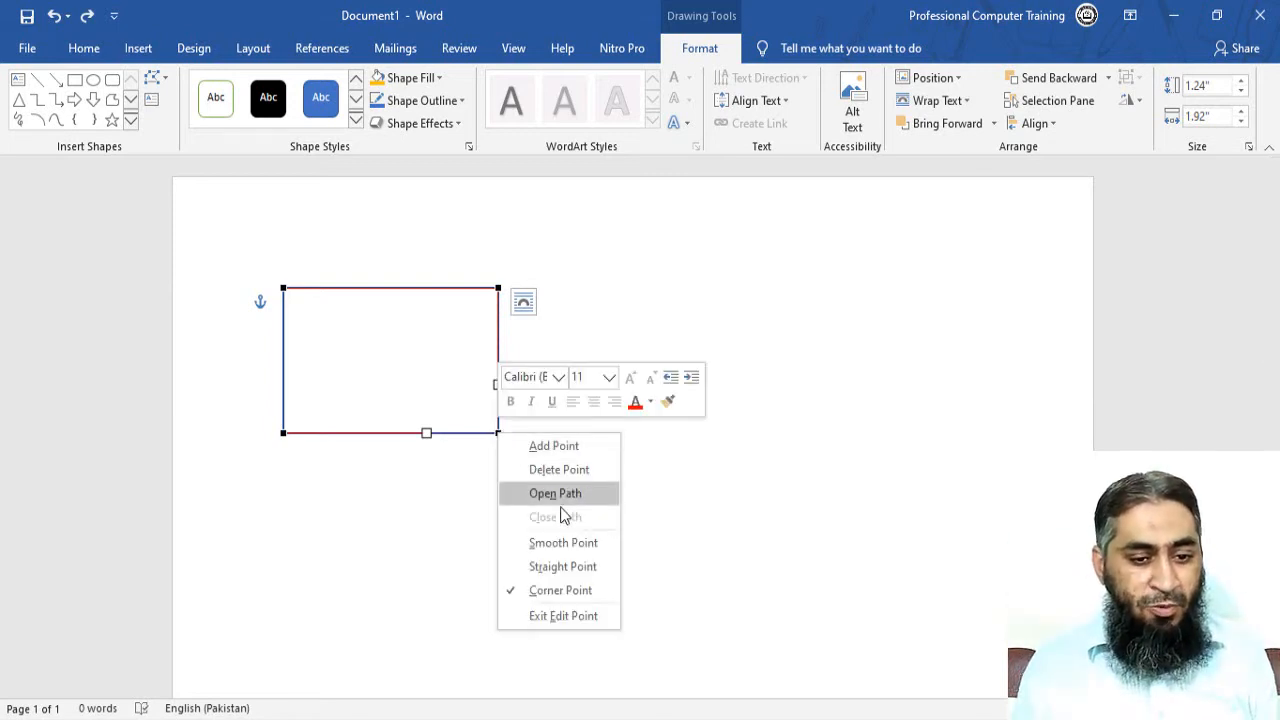
click(564, 543)
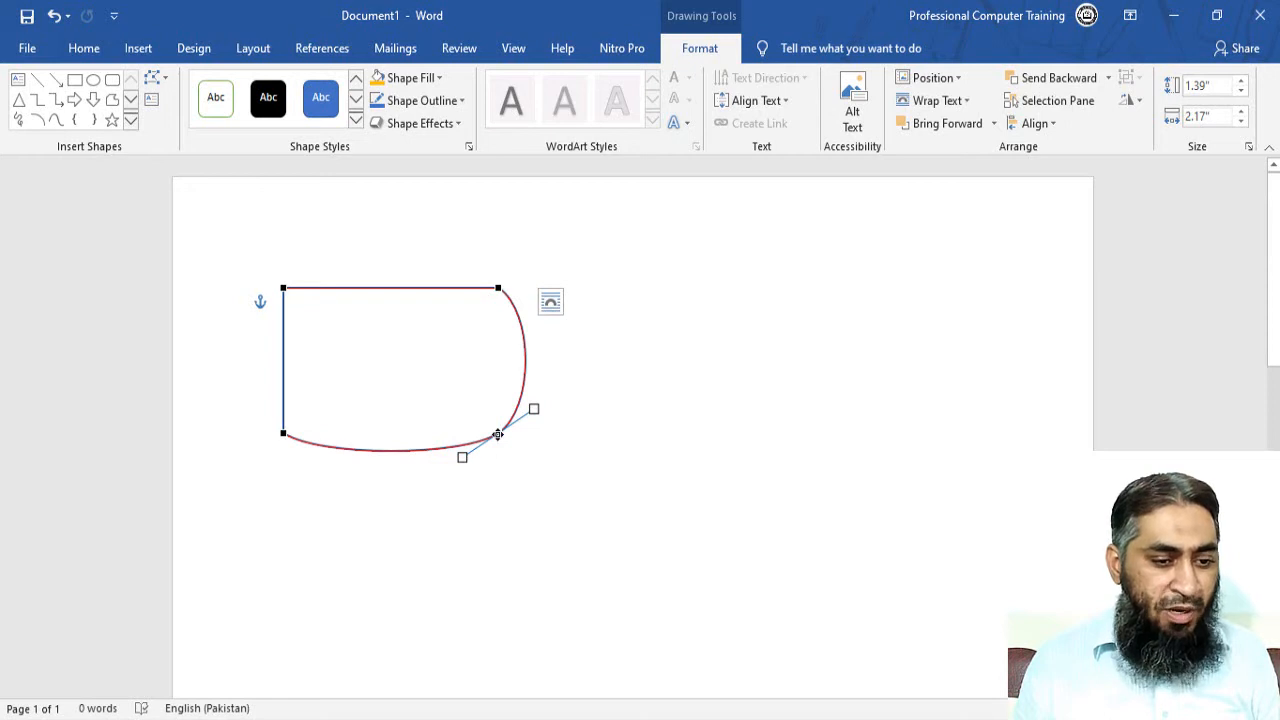
key(ctrl+z)
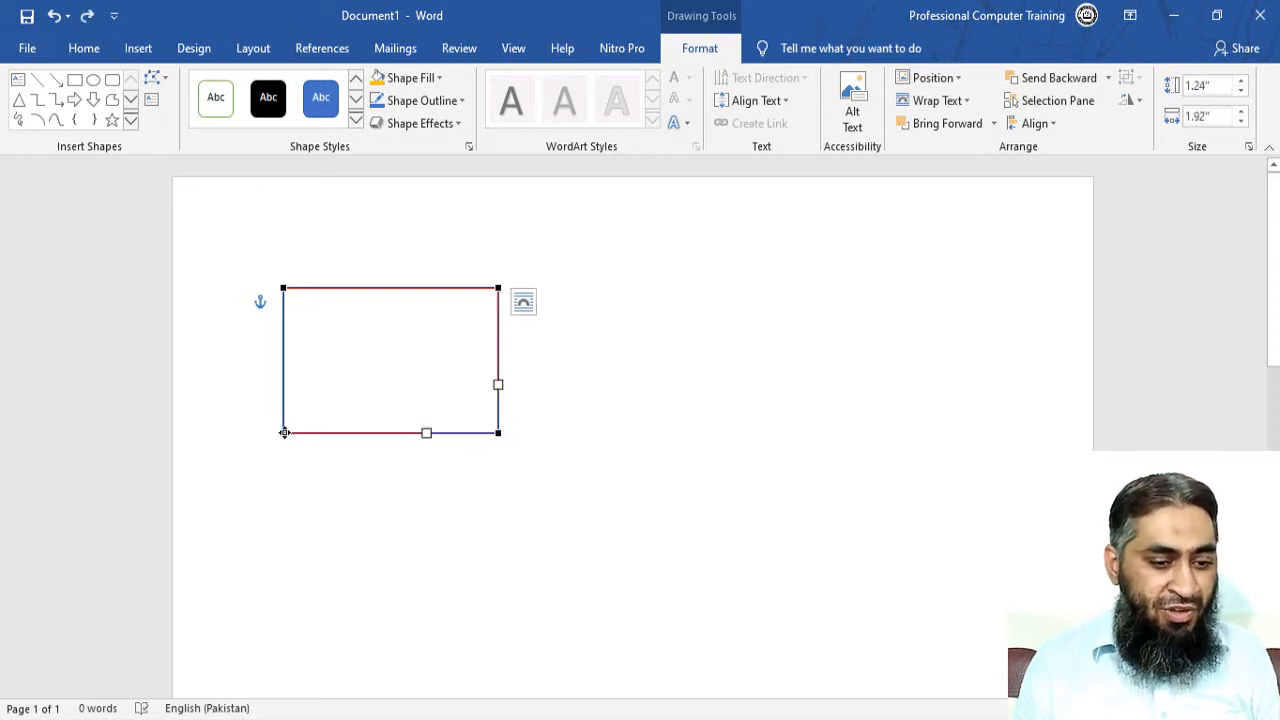
right_click(284, 432)
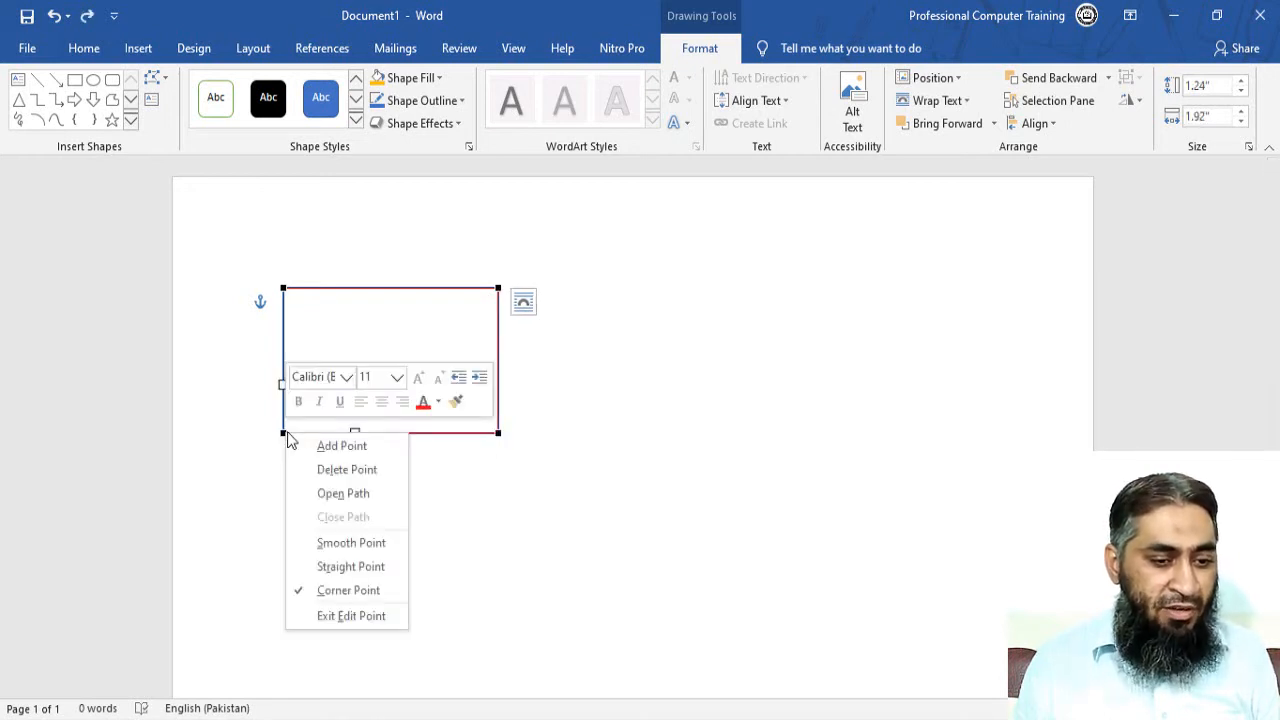
click(372, 568)
key(ctrl+z)
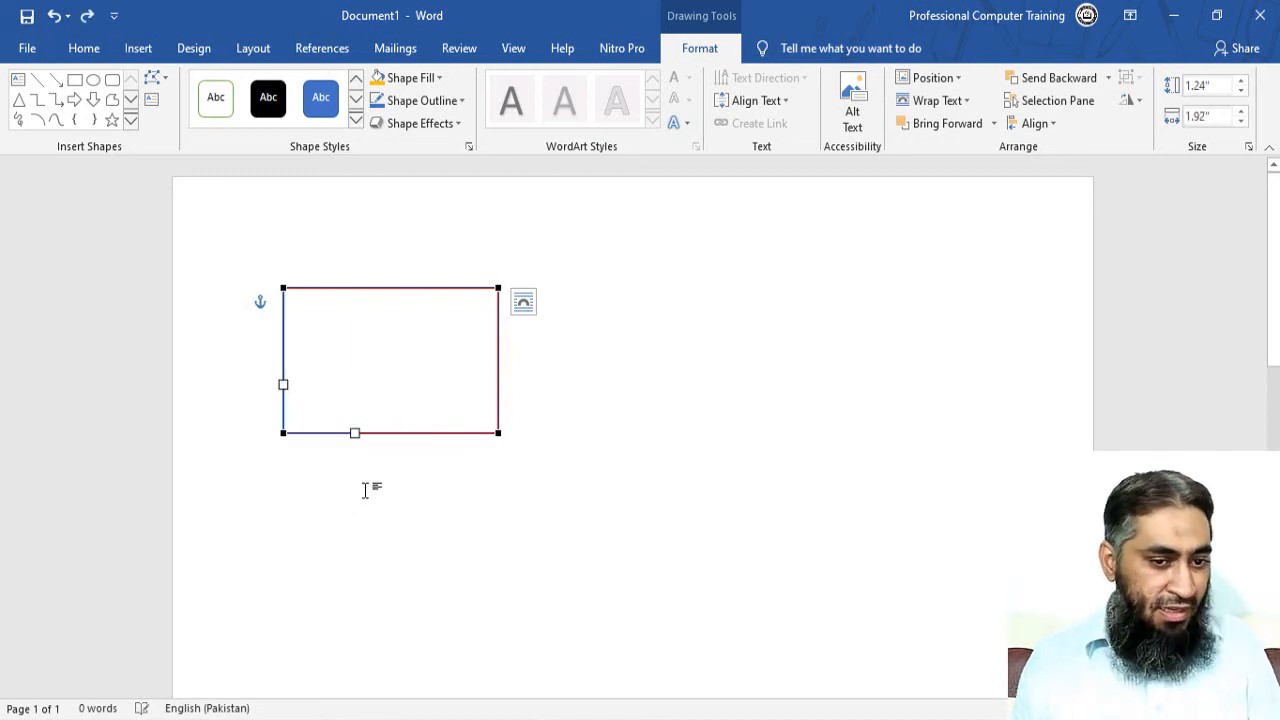
click(609, 347)
click(417, 290)
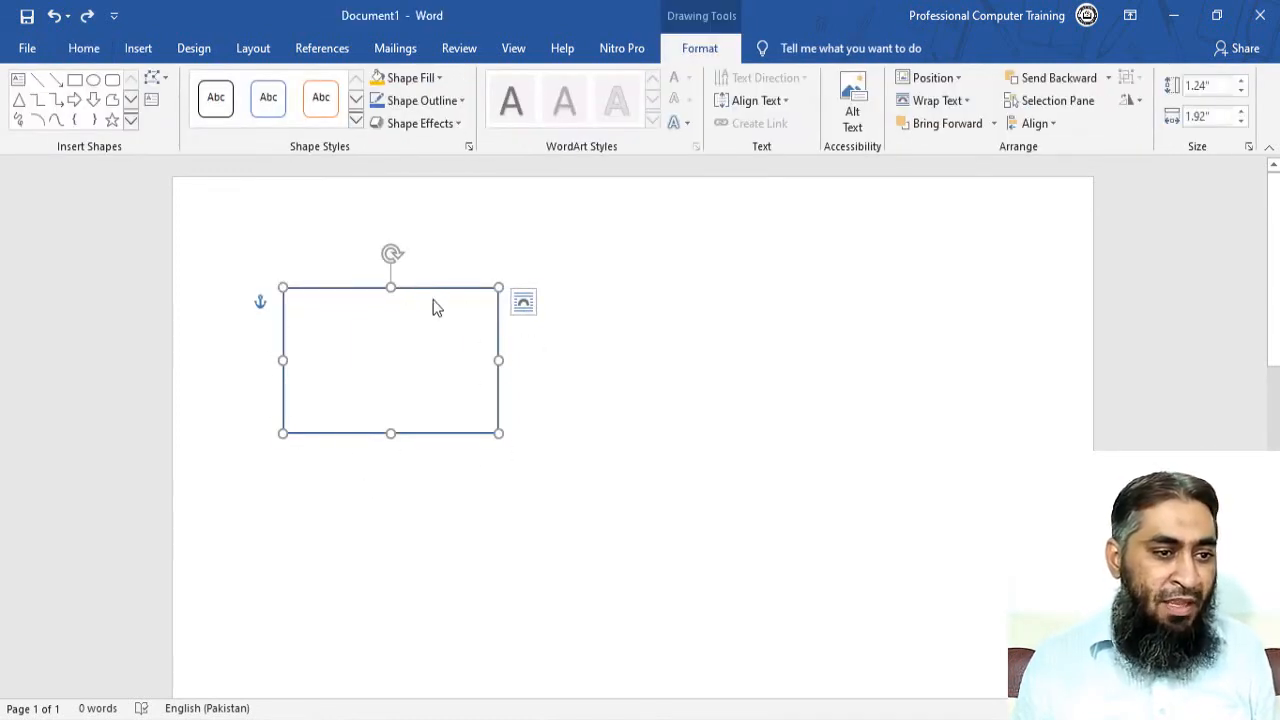
Draw a 1.56" by 1.63" Sun shape below the rectangle and test its adjustment handle.
click(138, 48)
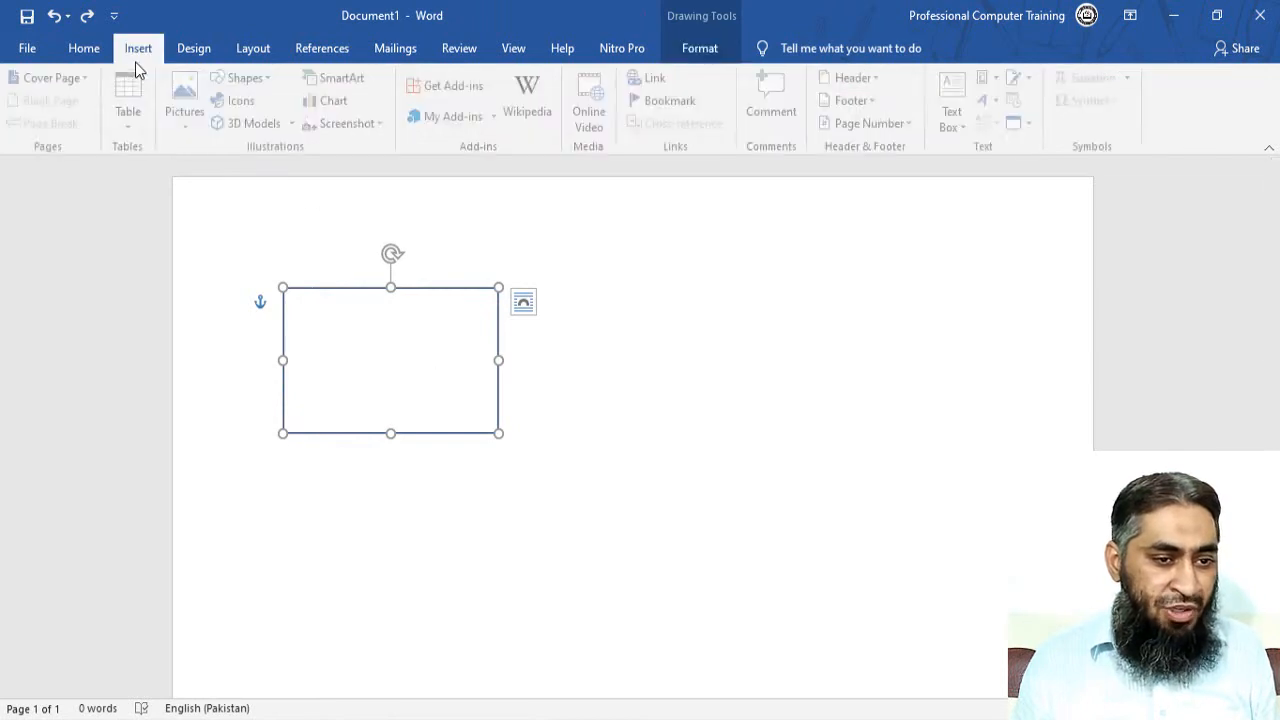
click(271, 80)
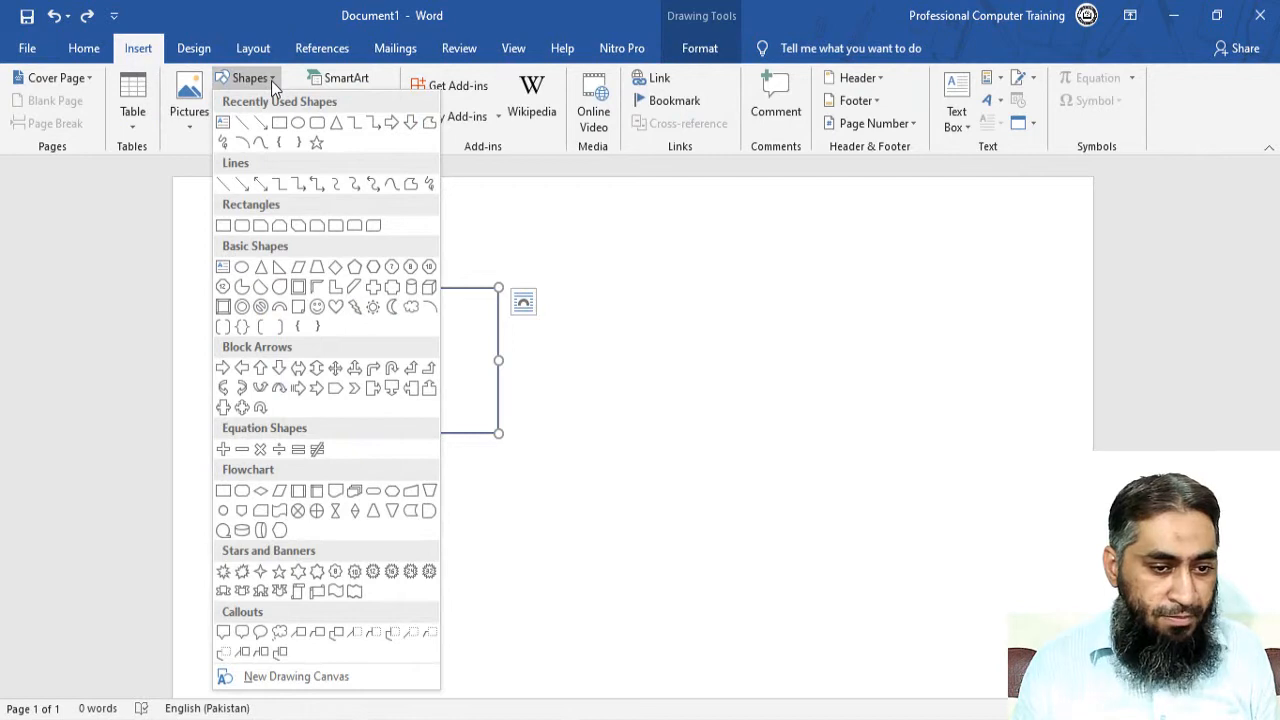
click(376, 311)
mouse_move(291, 486)
mouse_down()
mouse_move(383, 600)
mouse_move(471, 666)
mouse_up()
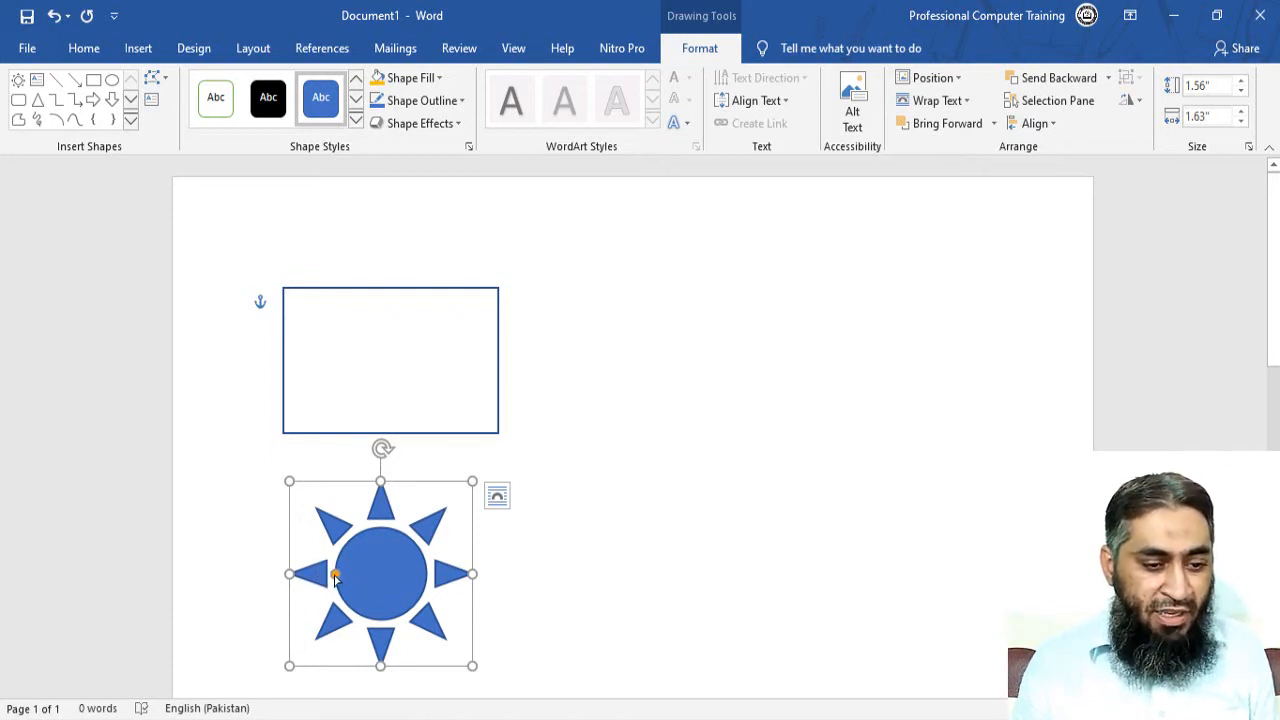
mouse_move(335, 577)
mouse_down()
mouse_move(306, 580)
mouse_move(372, 584)
mouse_move(302, 582)
mouse_move(337, 580)
mouse_move(342, 592)
mouse_up()
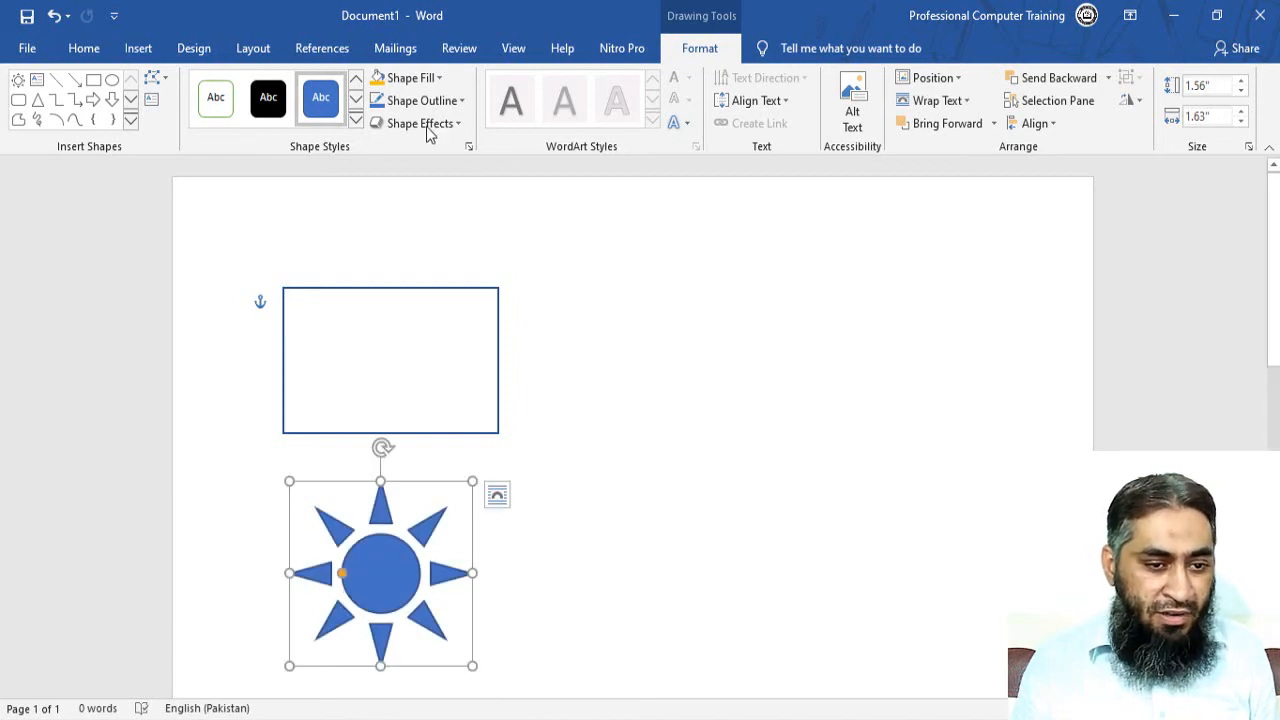
Give the sun No Outline and a red fill, then put a copy on the clipboard.
click(445, 101)
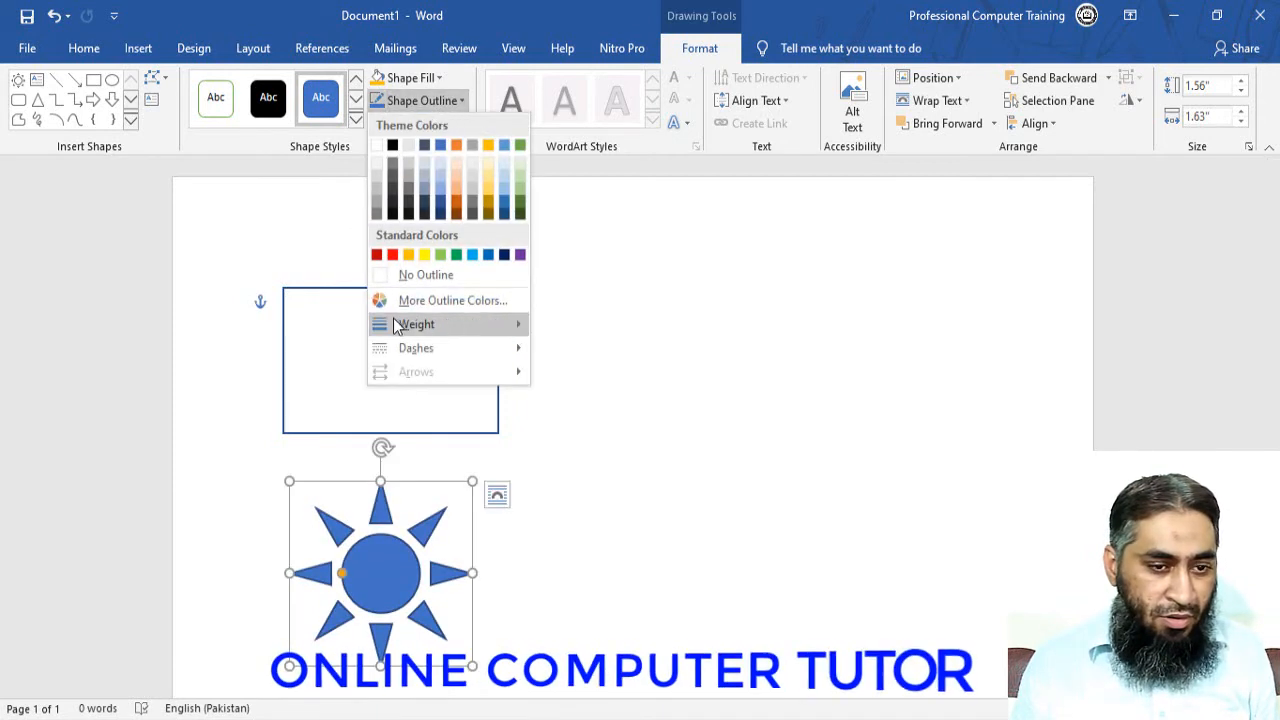
click(366, 275)
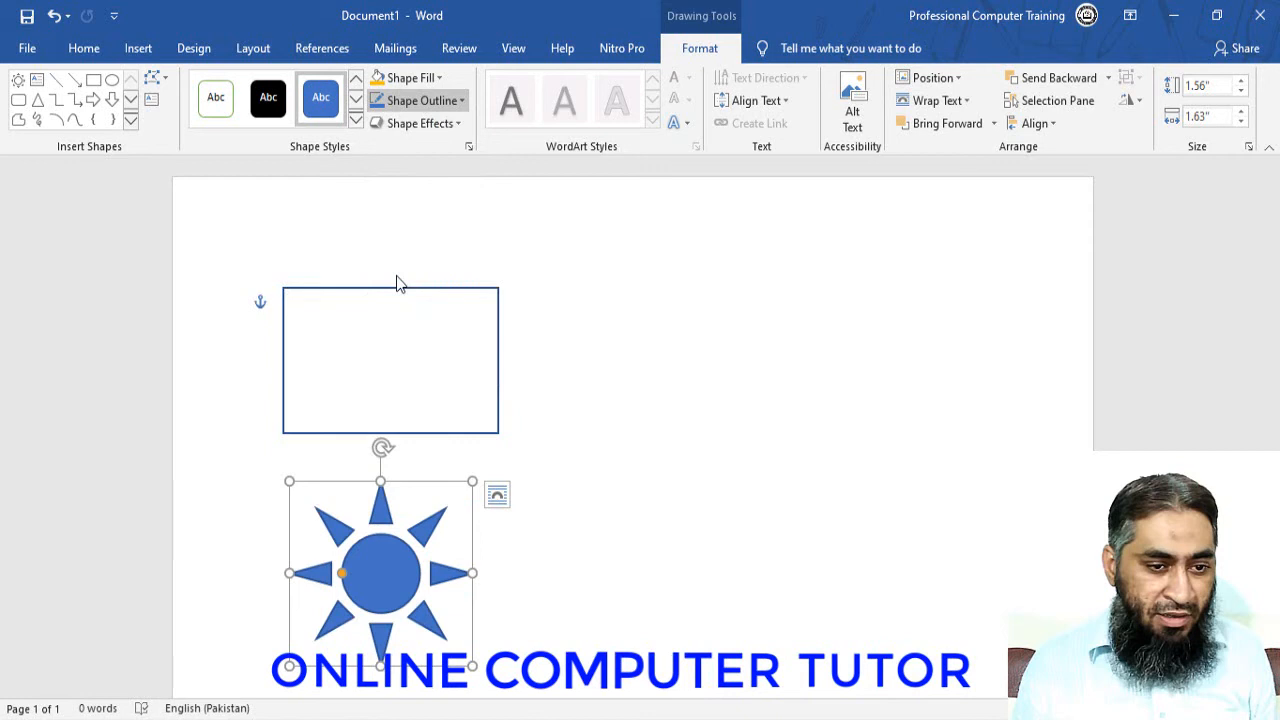
click(443, 79)
click(391, 229)
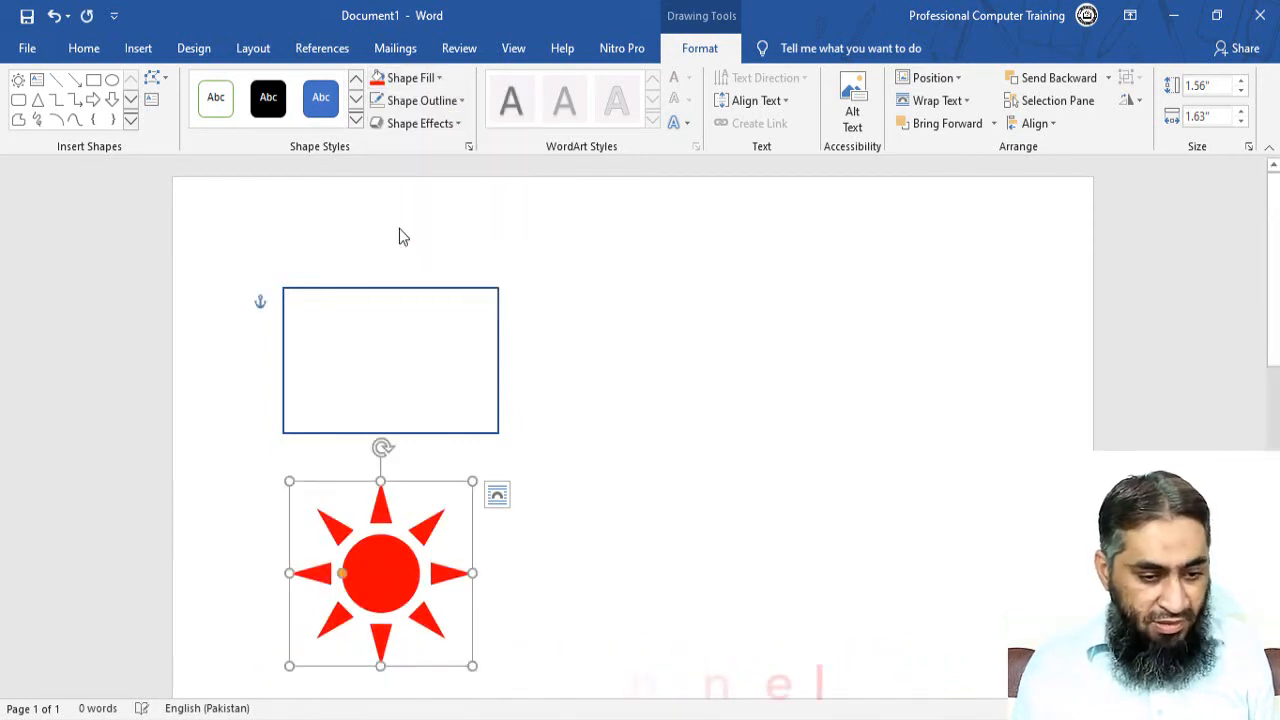
key(Delete)
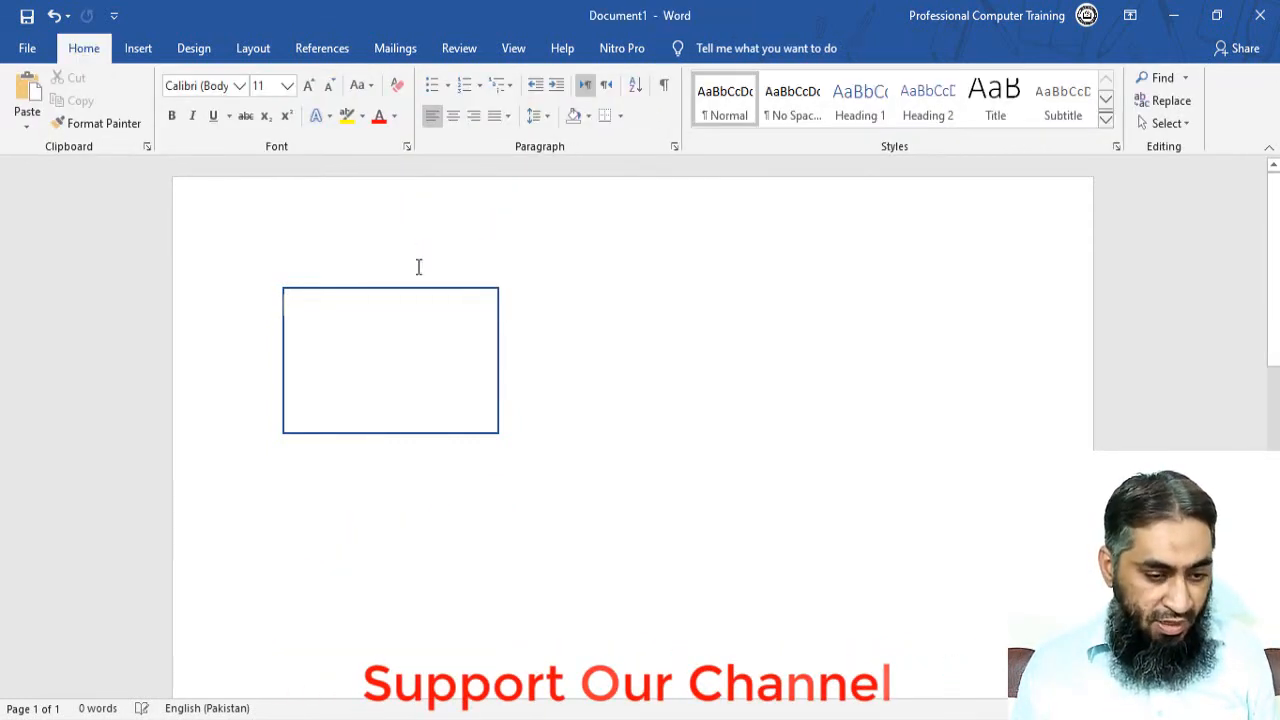
key(ctrl+v)
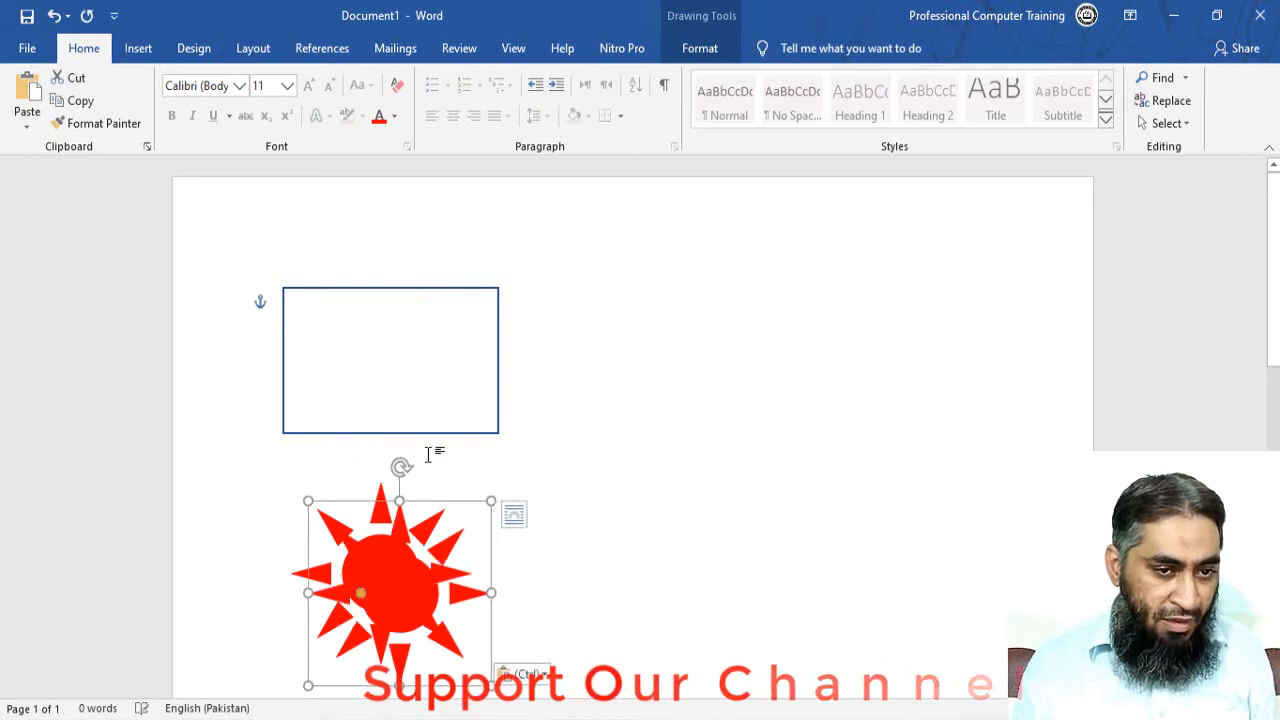
Paste a yellow copy of the sun and stack it over the red one.
click(712, 48)
click(440, 79)
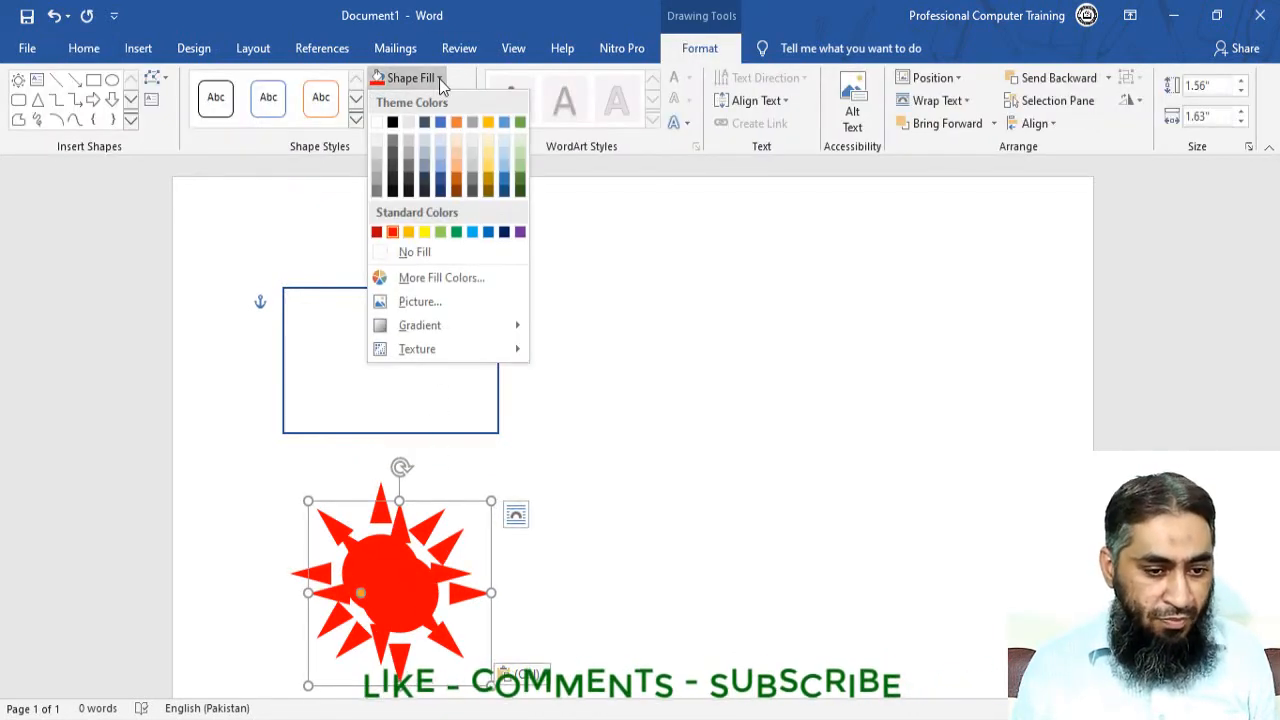
click(424, 232)
mouse_move(404, 605)
mouse_down()
mouse_move(388, 575)
mouse_move(391, 592)
mouse_up()
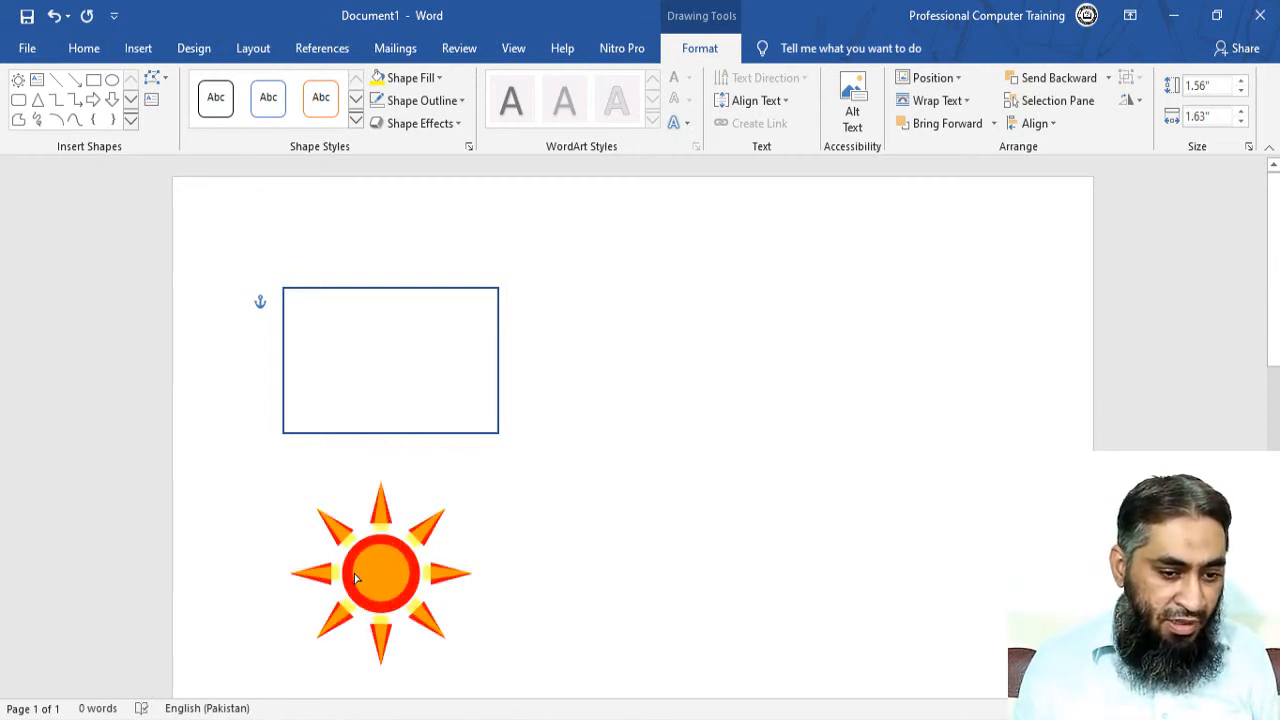
Stack a green sun copy on top and shrink its centre to reveal yellow.
click(355, 577)
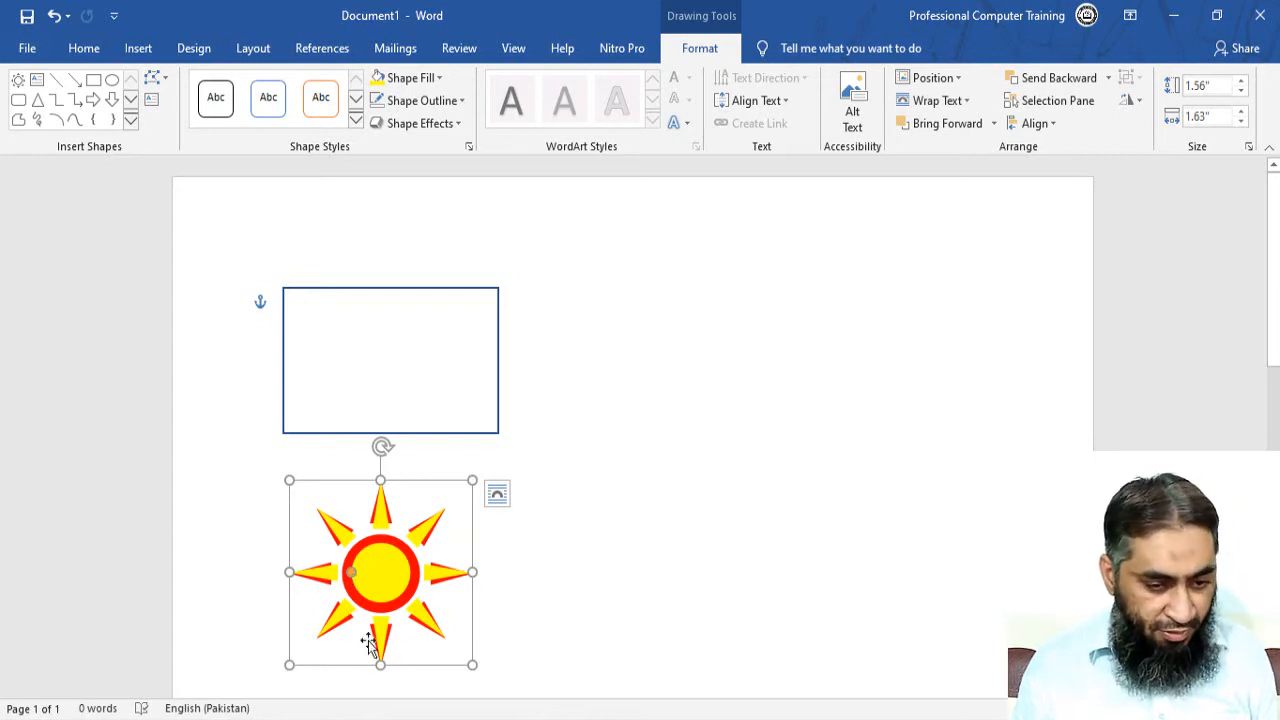
key(ctrl+v)
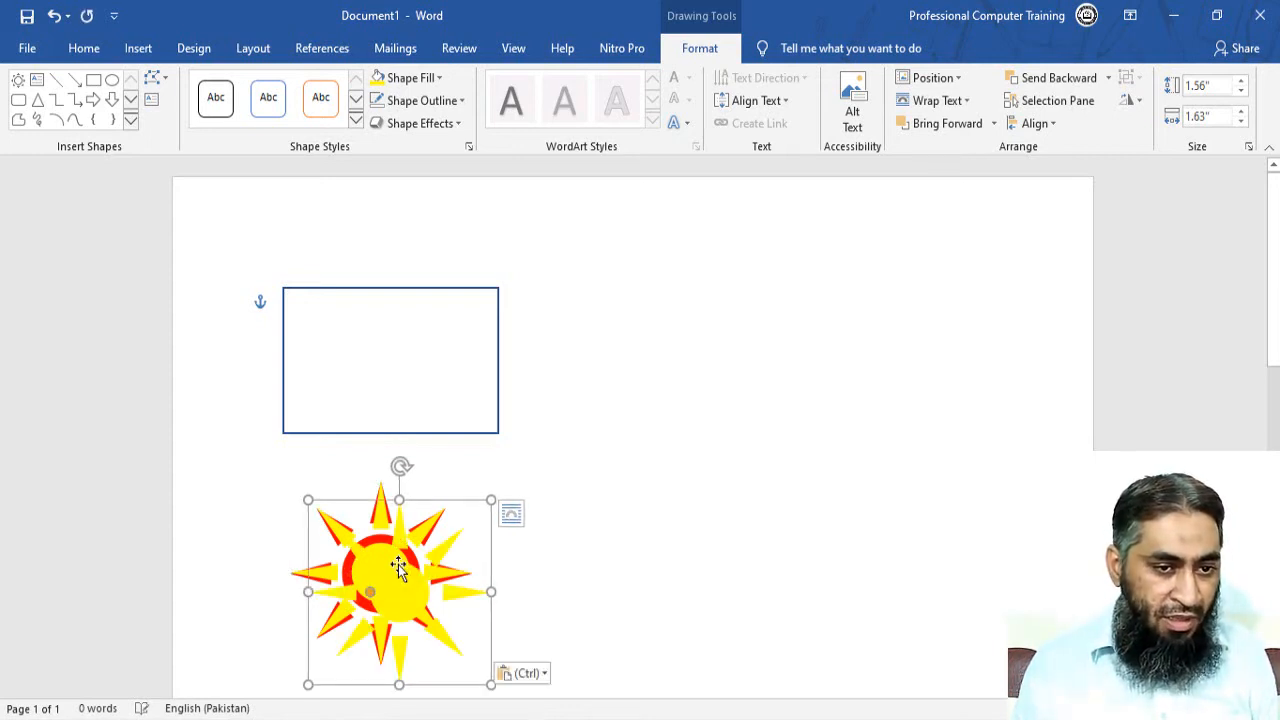
click(441, 78)
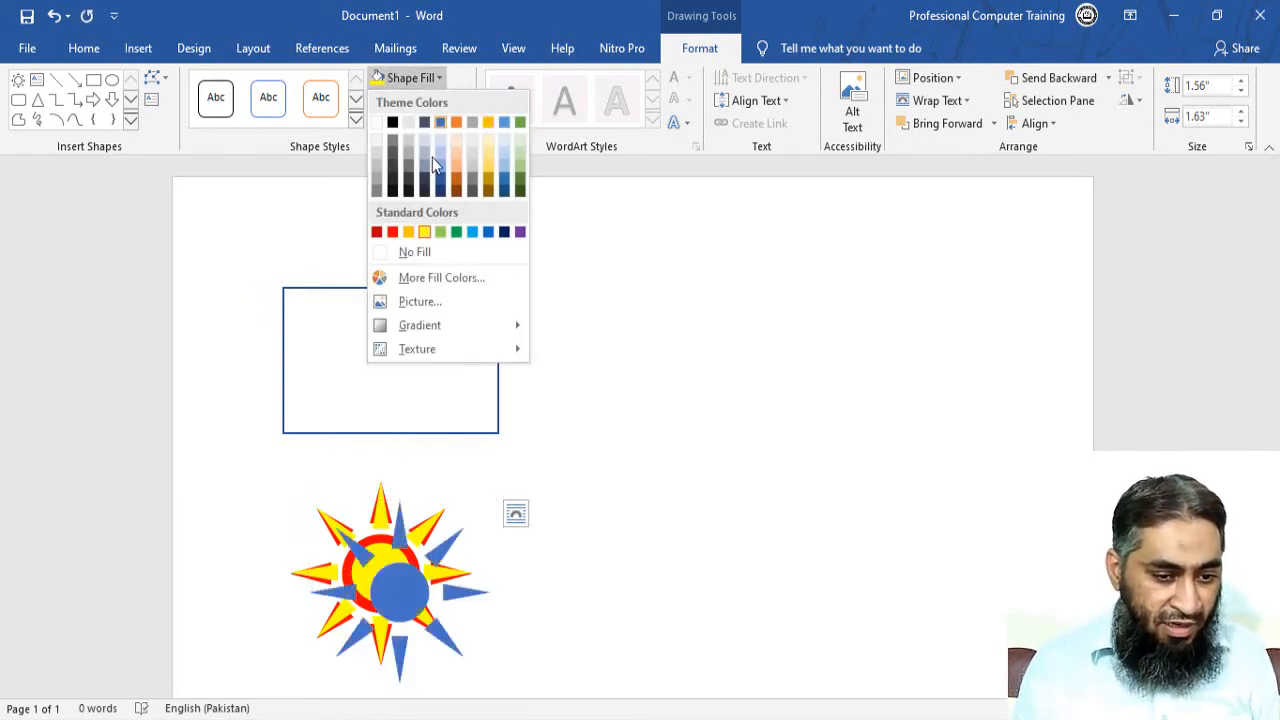
click(456, 231)
drag(420, 585, 397, 567)
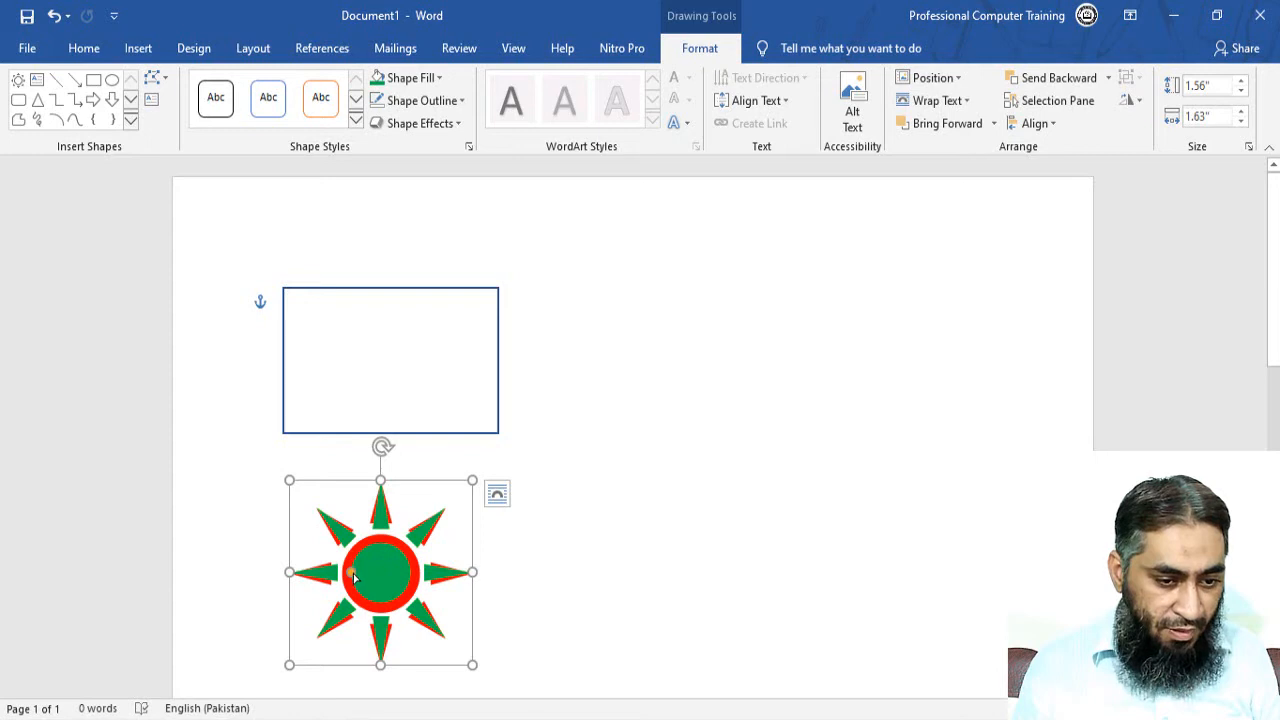
drag(353, 573, 361, 573)
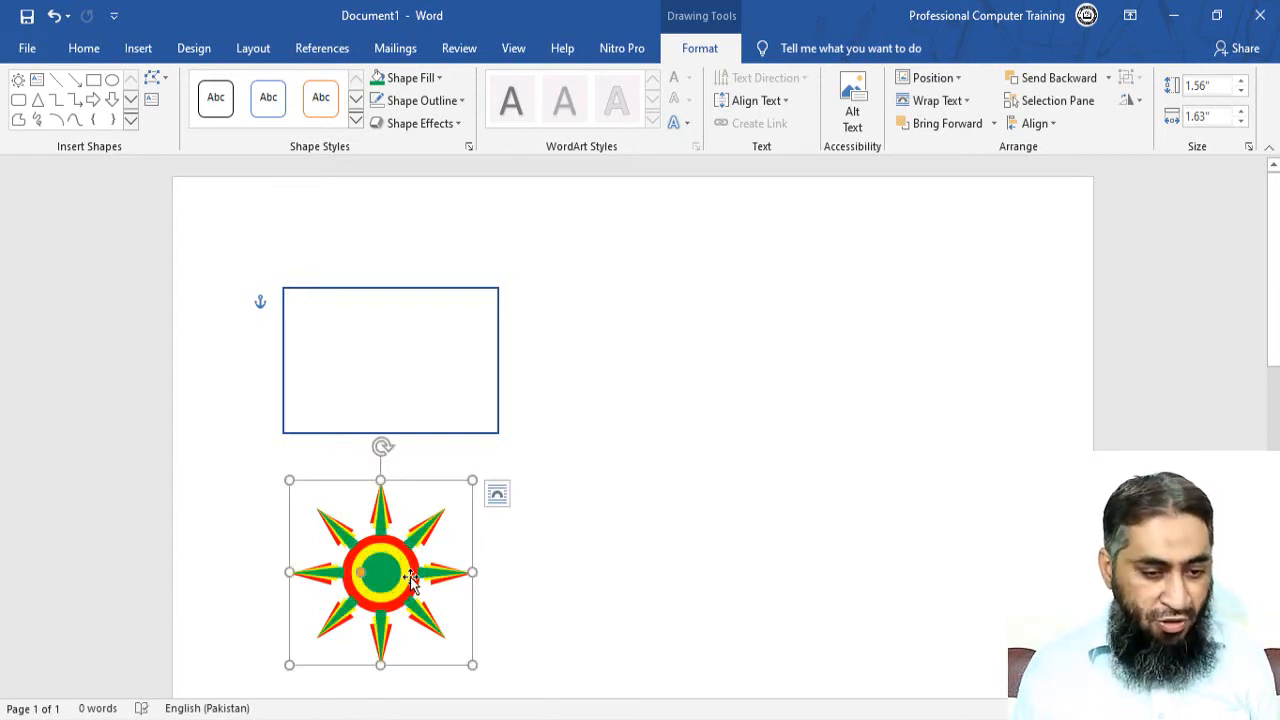
Add a dark blue sun copy on top with its centre shrunk to a small dot.
key(ctrl+c)
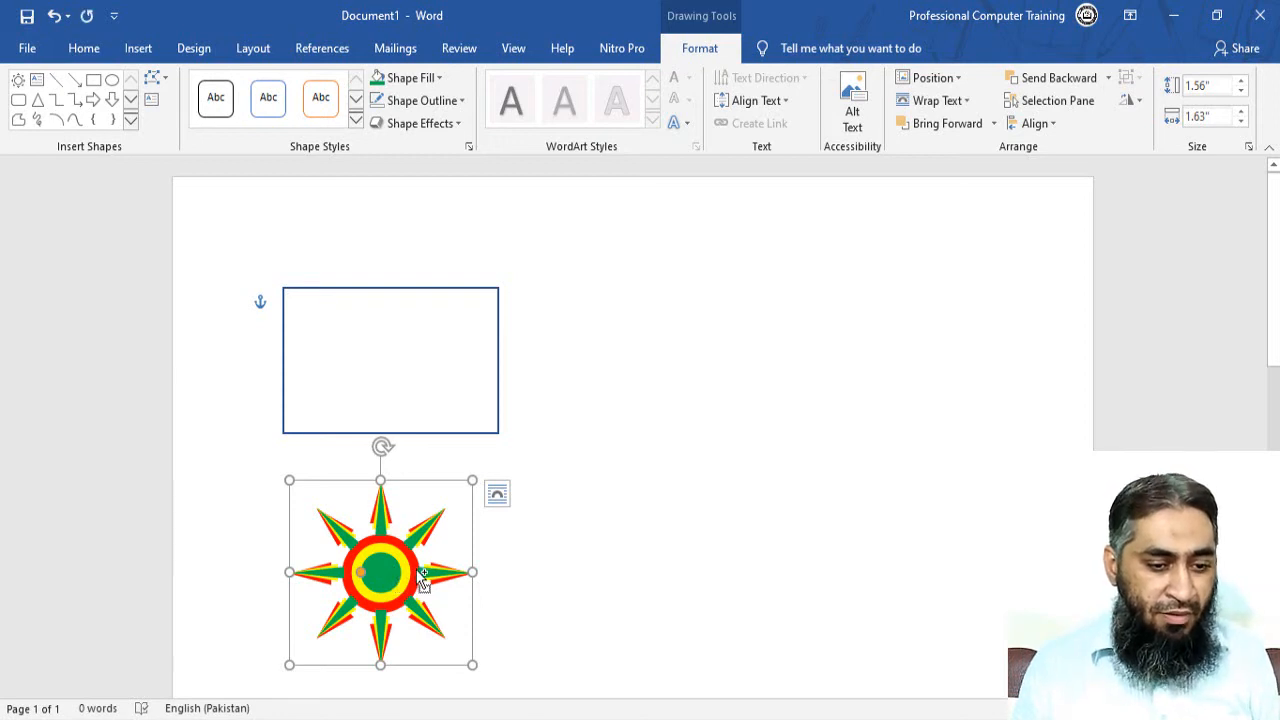
key(ctrl+v)
drag(406, 586, 390, 568)
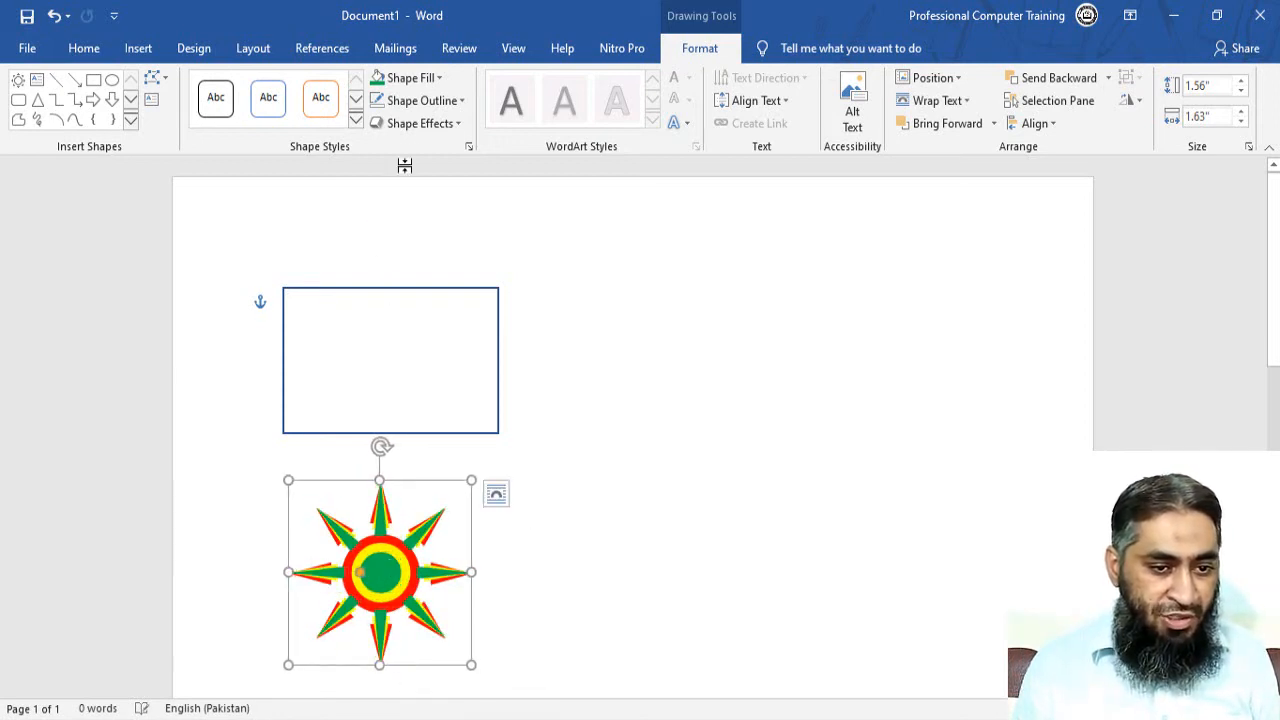
click(437, 78)
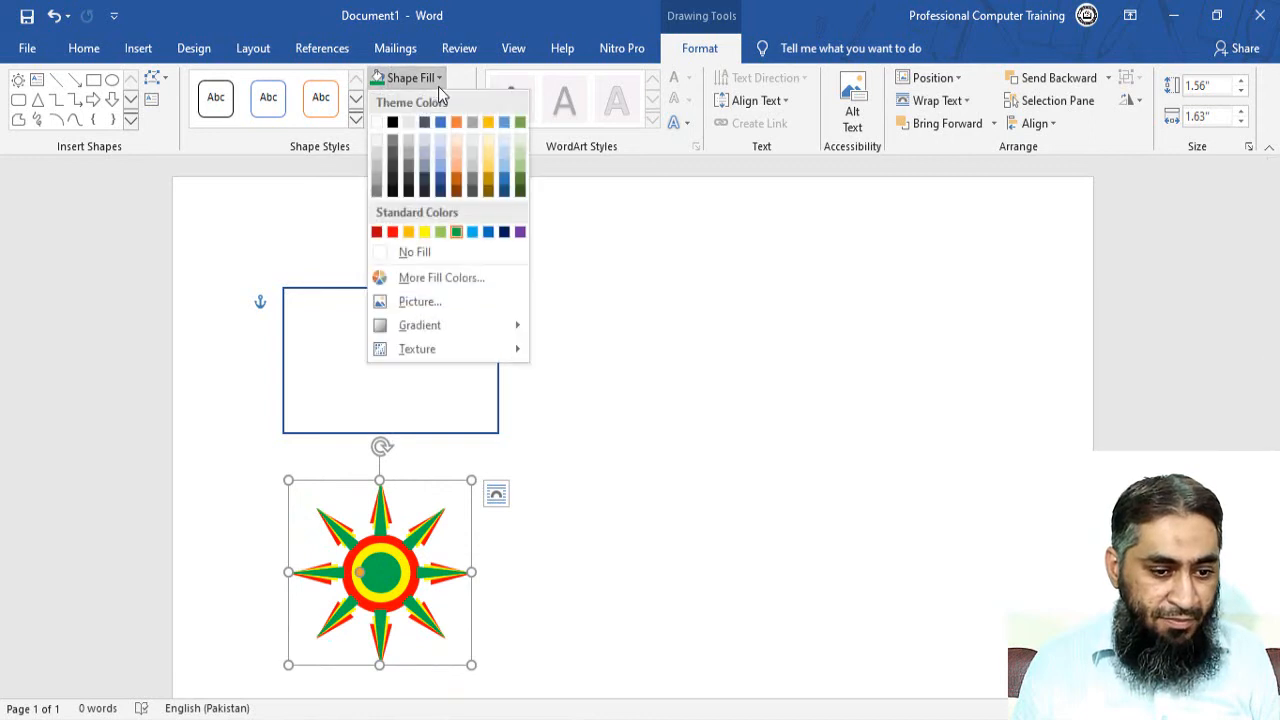
click(507, 232)
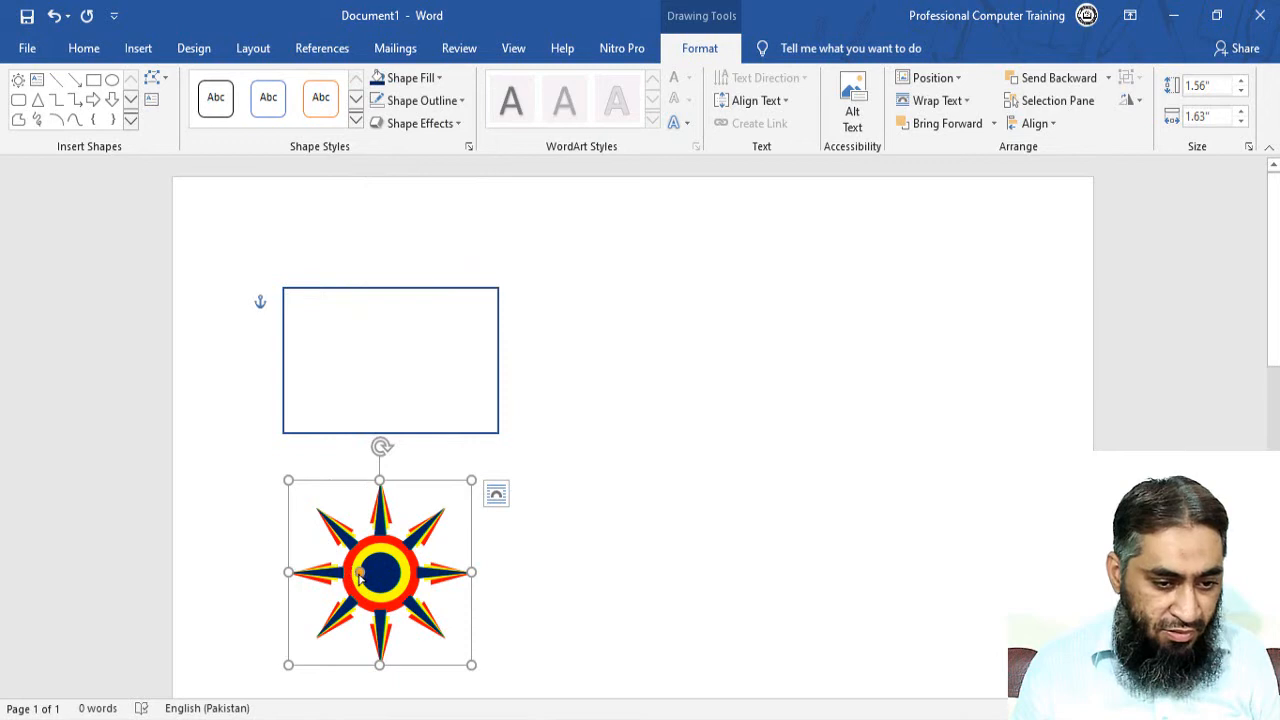
drag(363, 574, 384, 578)
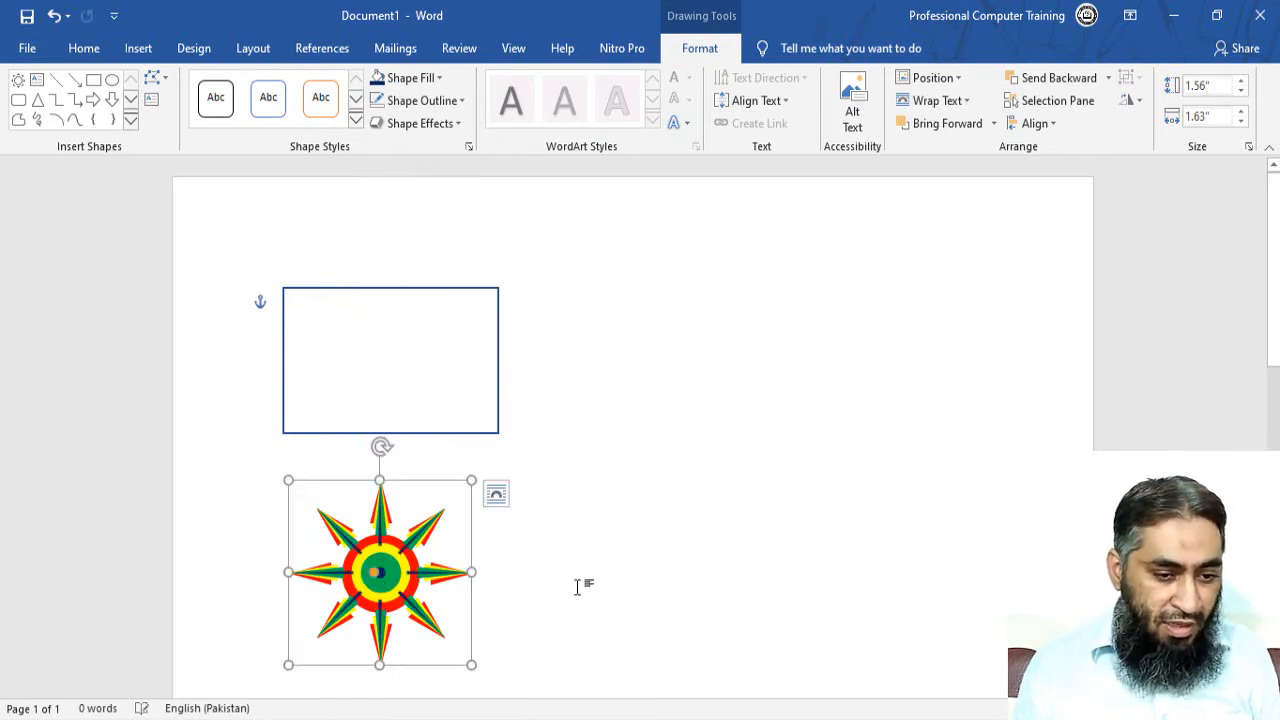
click(580, 560)
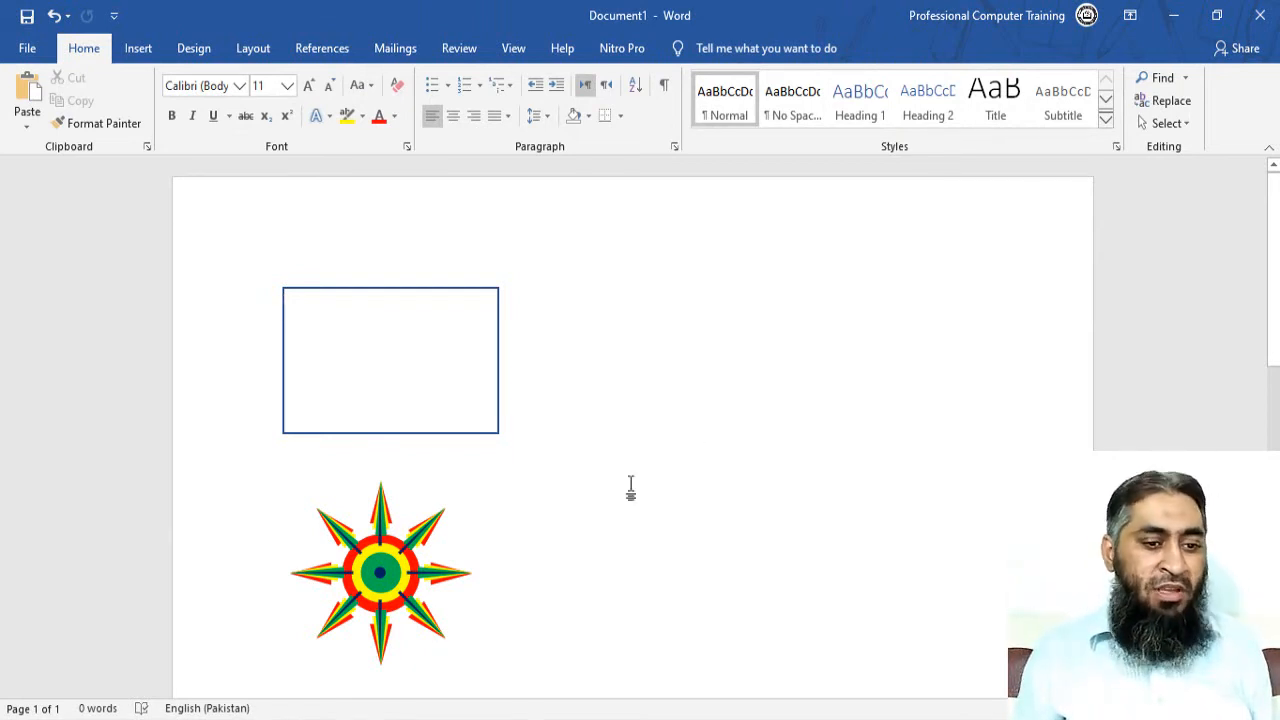
Scroll down the document and bring up the Insert ribbon commands.
scroll(148, 495, down, 2)
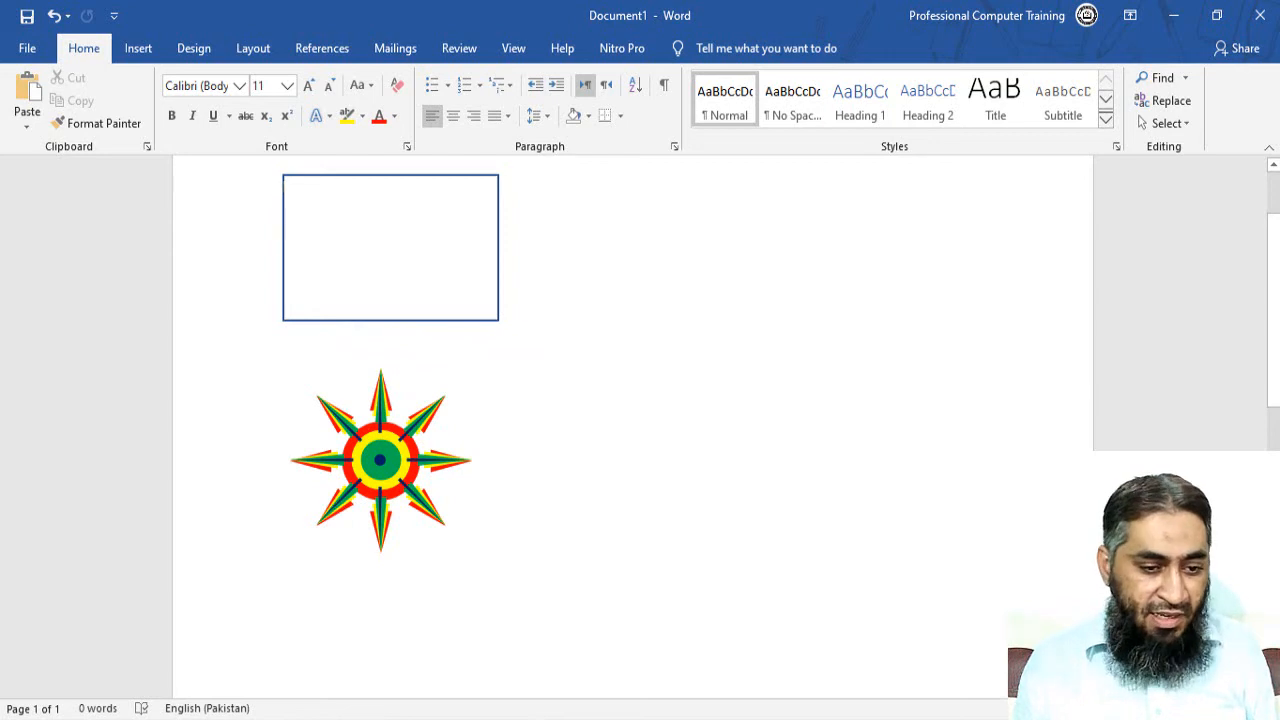
drag(1170, 708, 1178, 708)
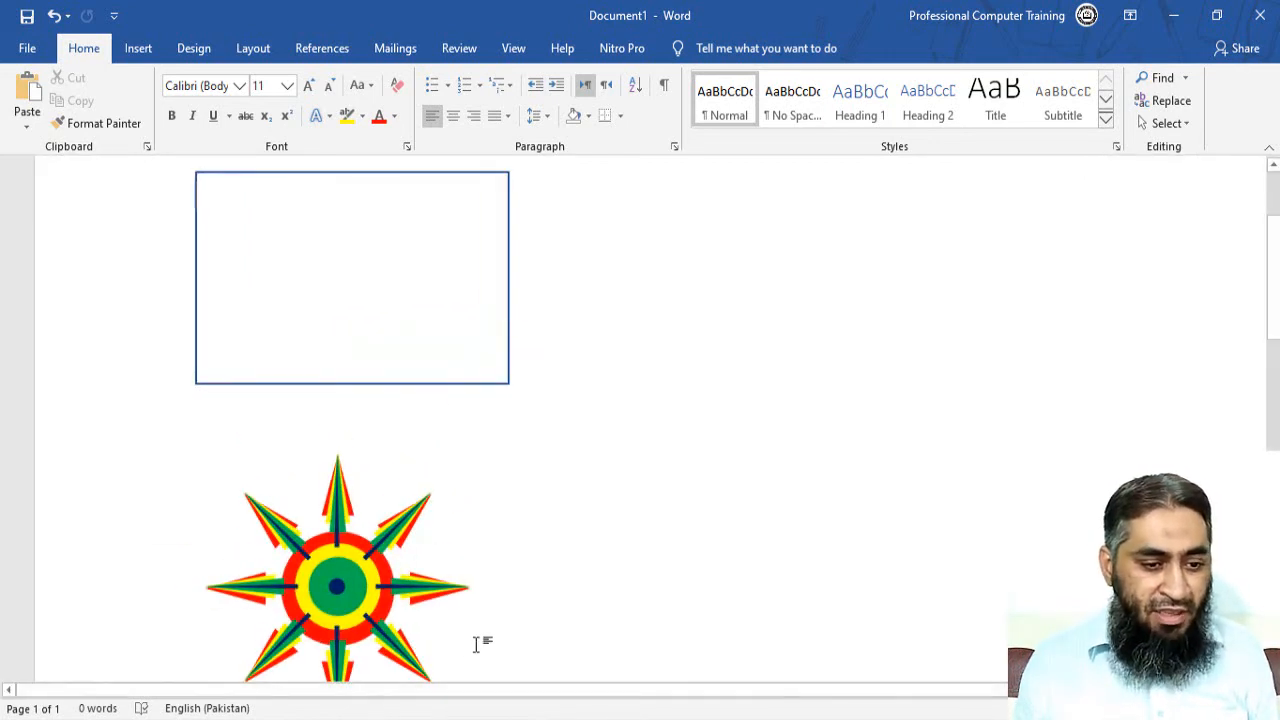
scroll(476, 627, down, 2)
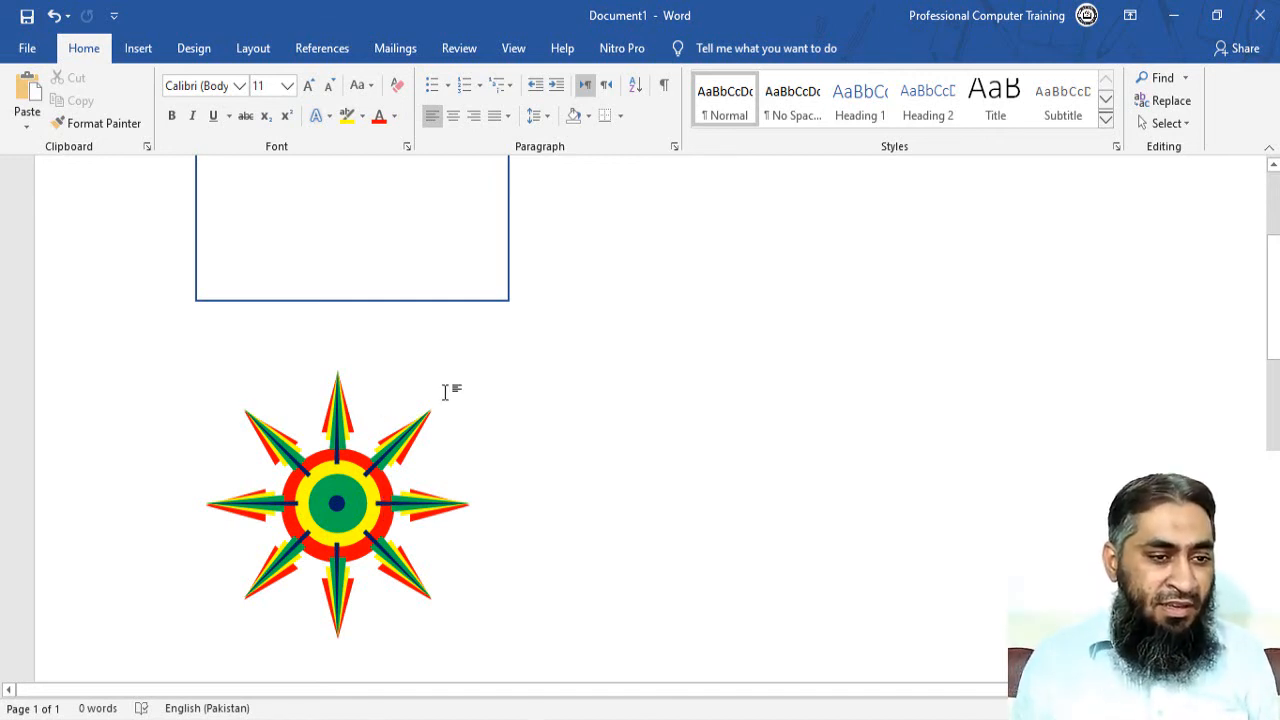
click(143, 55)
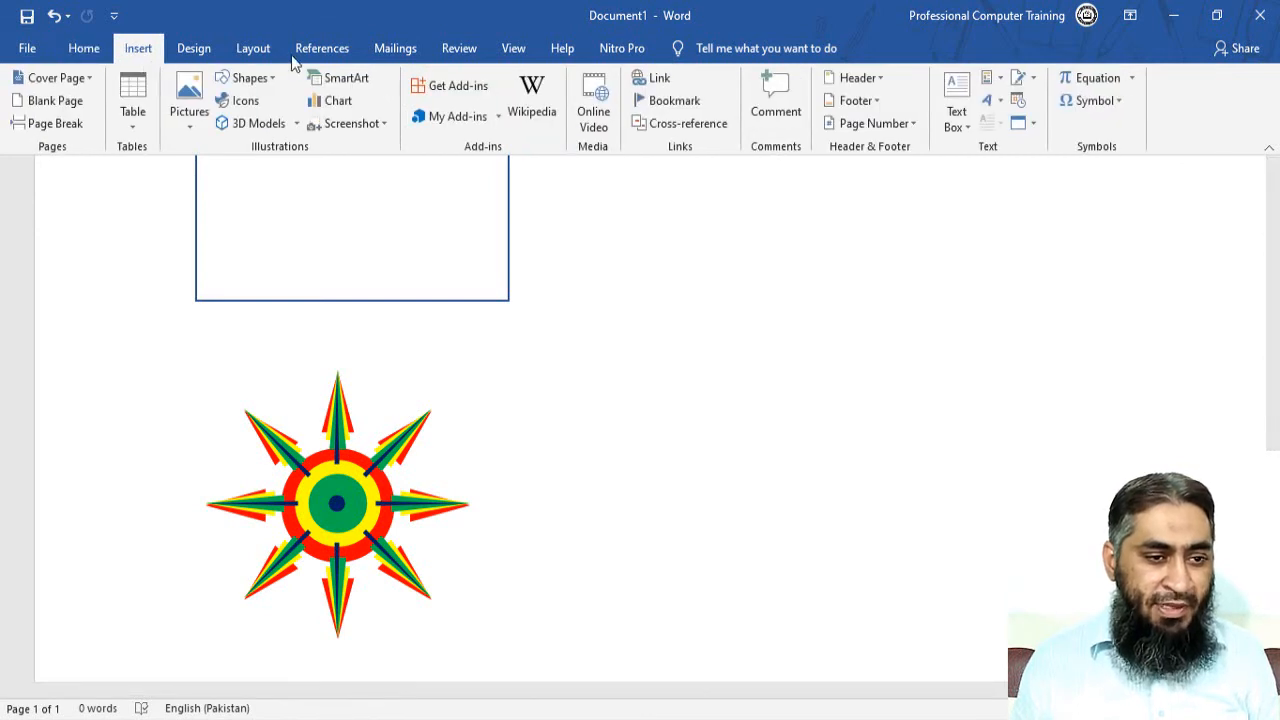
Draw a 1.61" by 2.3" Frame shape, thicken its border, and move it over the rectangle and sun.
click(277, 77)
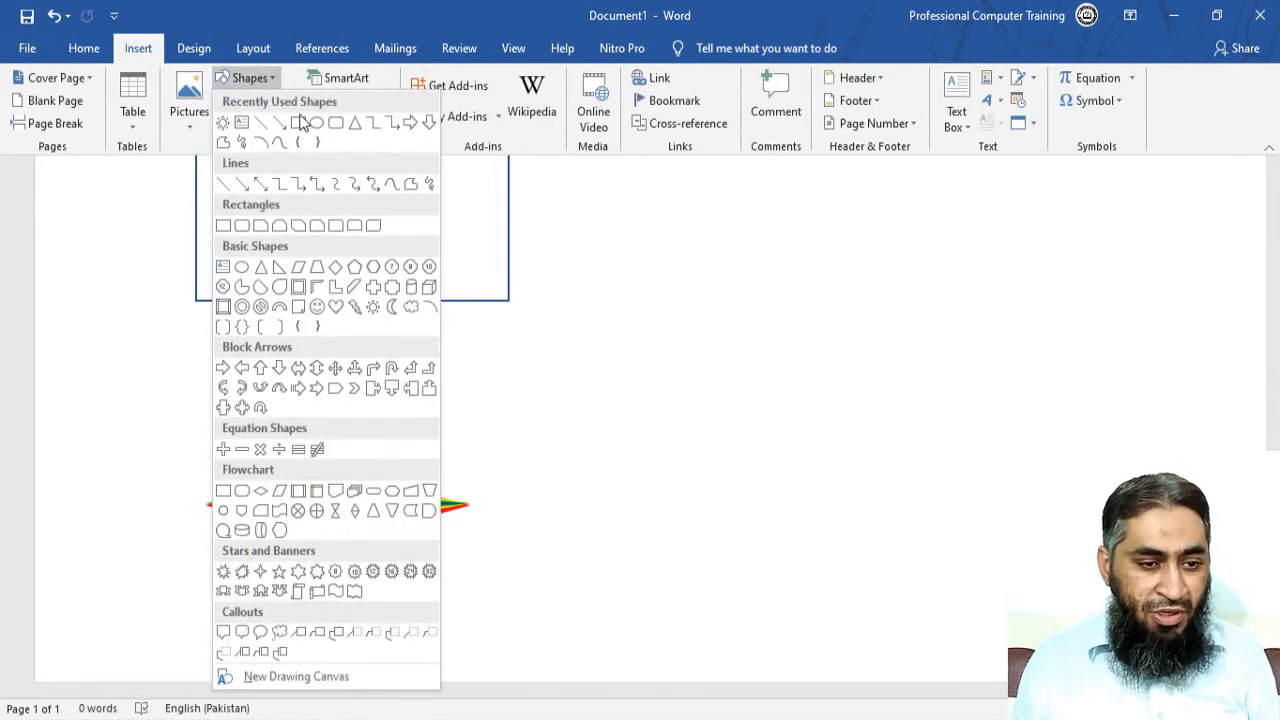
click(297, 293)
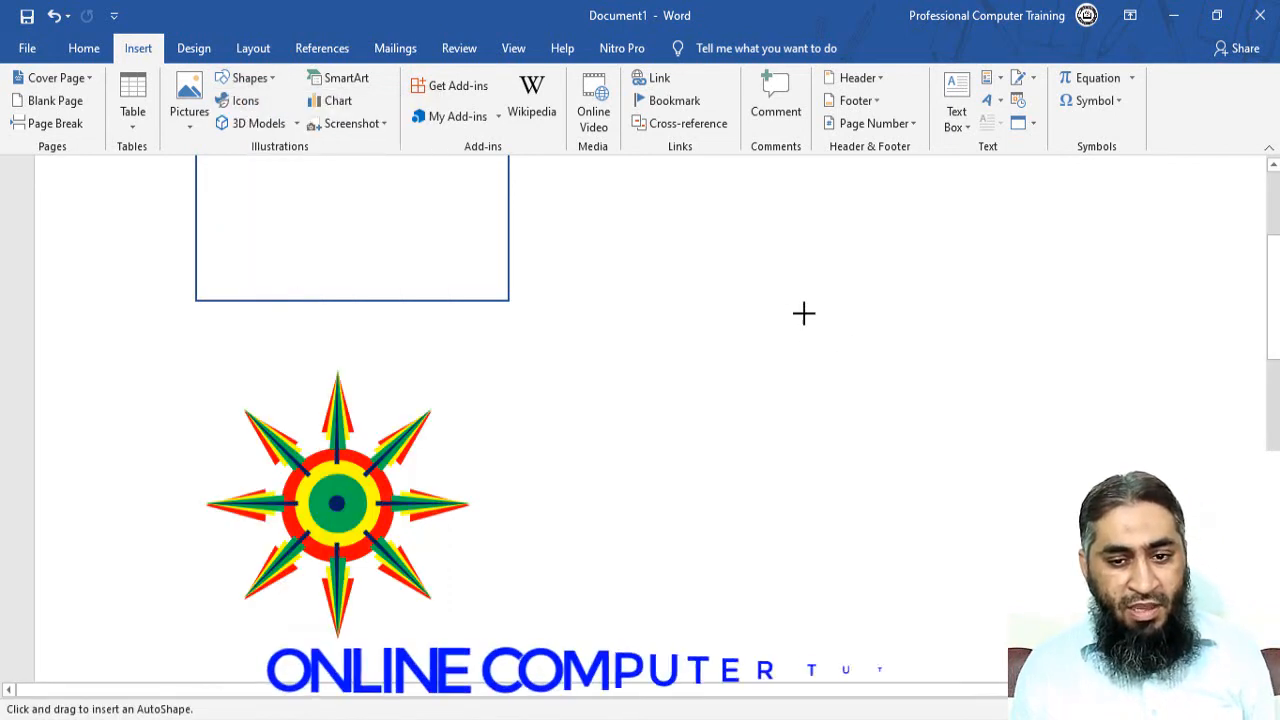
mouse_move(751, 268)
mouse_down()
mouse_move(1077, 443)
mouse_move(1125, 544)
mouse_up()
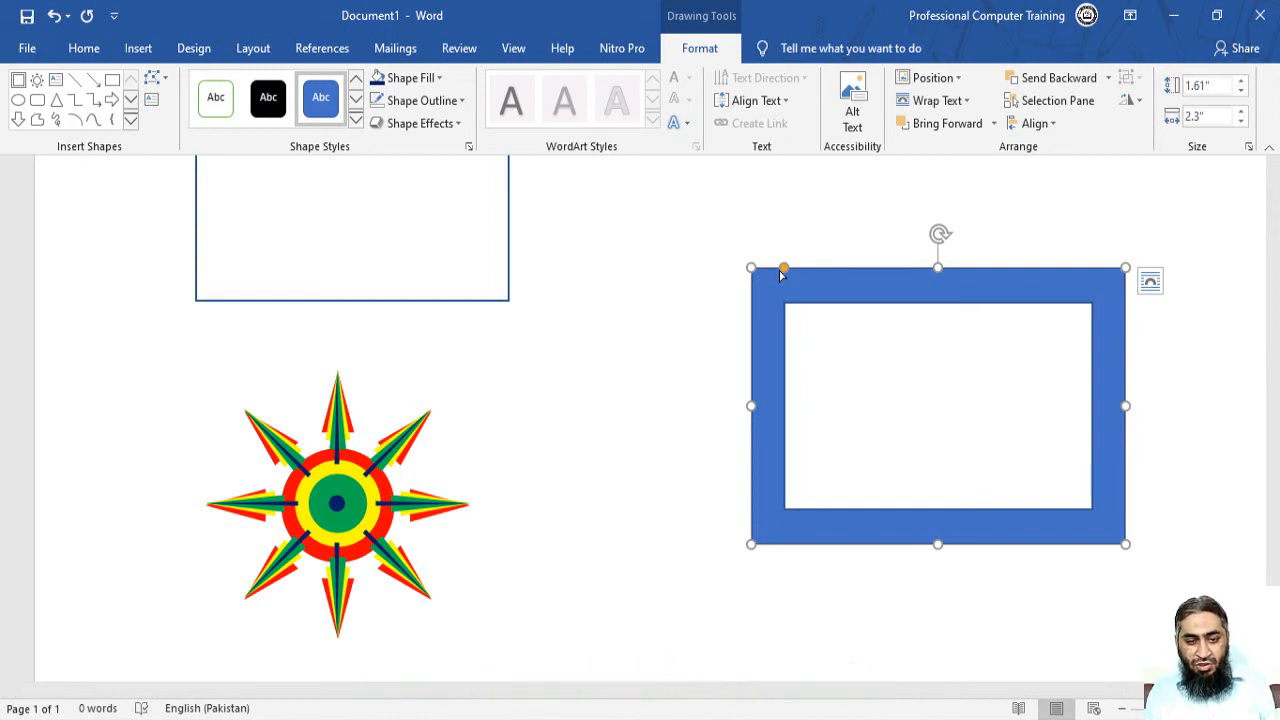
mouse_move(787, 272)
mouse_down()
mouse_move(823, 269)
mouse_move(774, 257)
mouse_move(851, 260)
mouse_move(784, 250)
mouse_up()
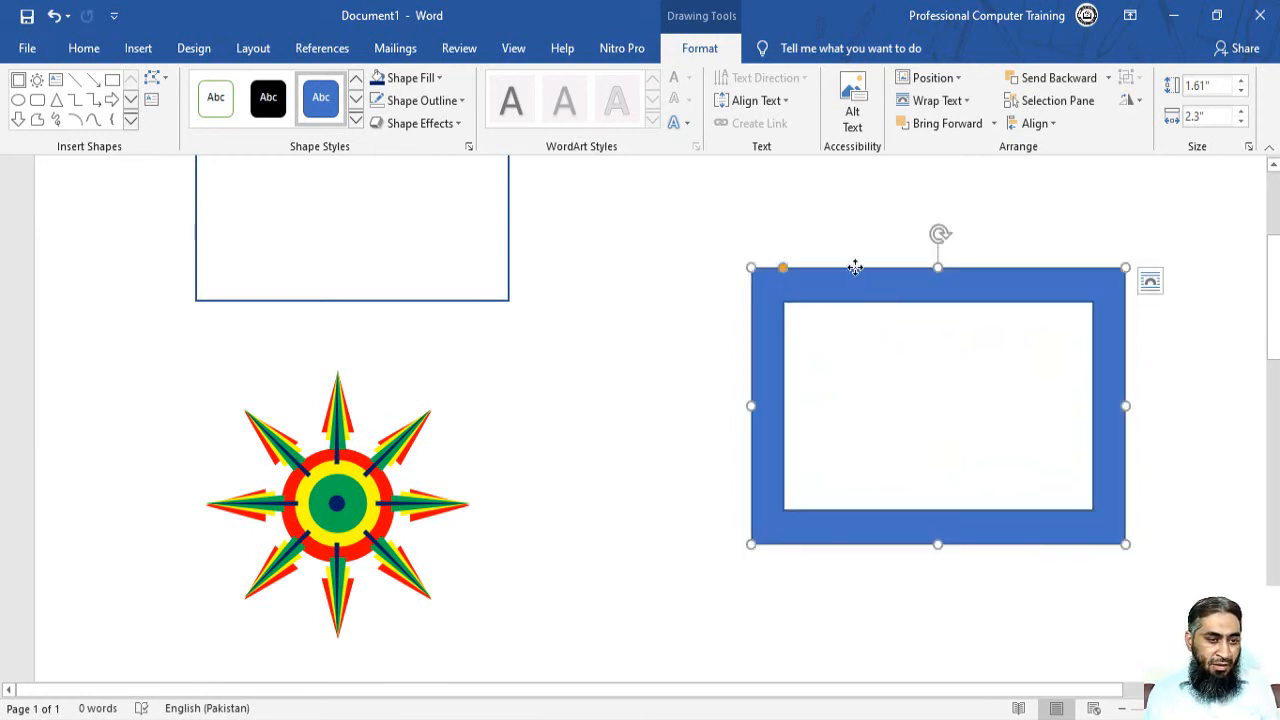
drag(855, 267, 218, 189)
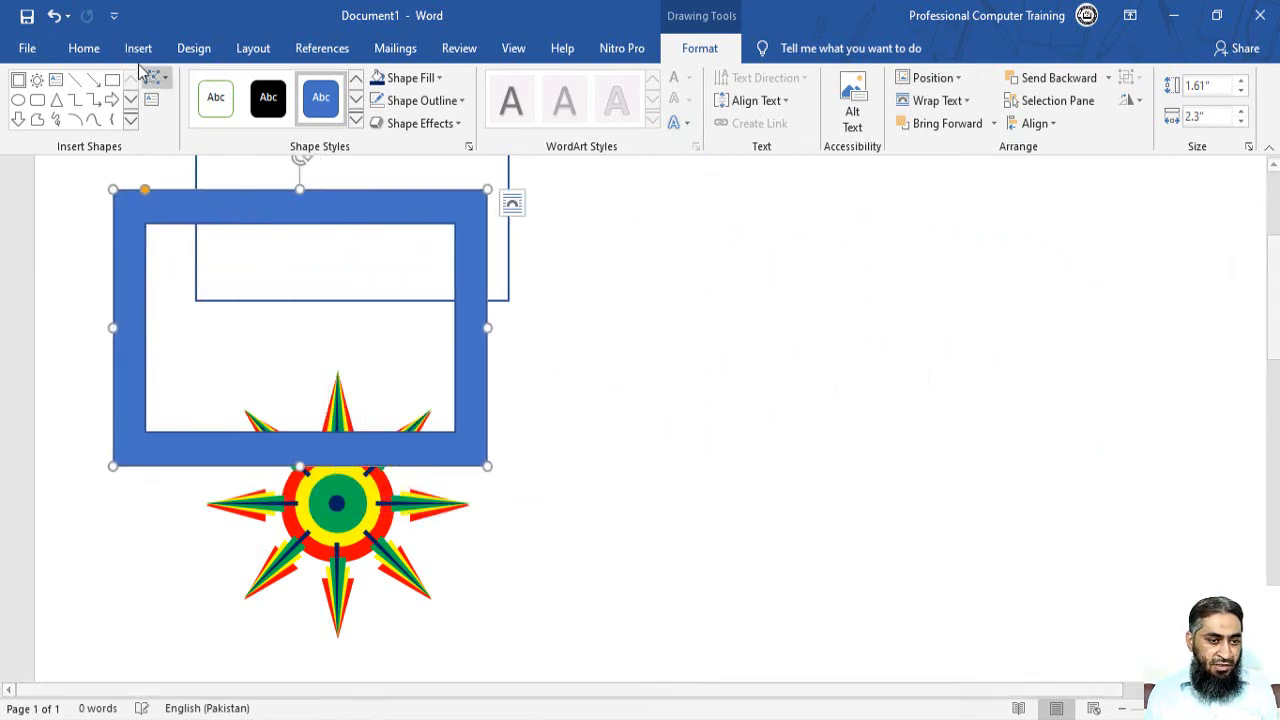
click(137, 48)
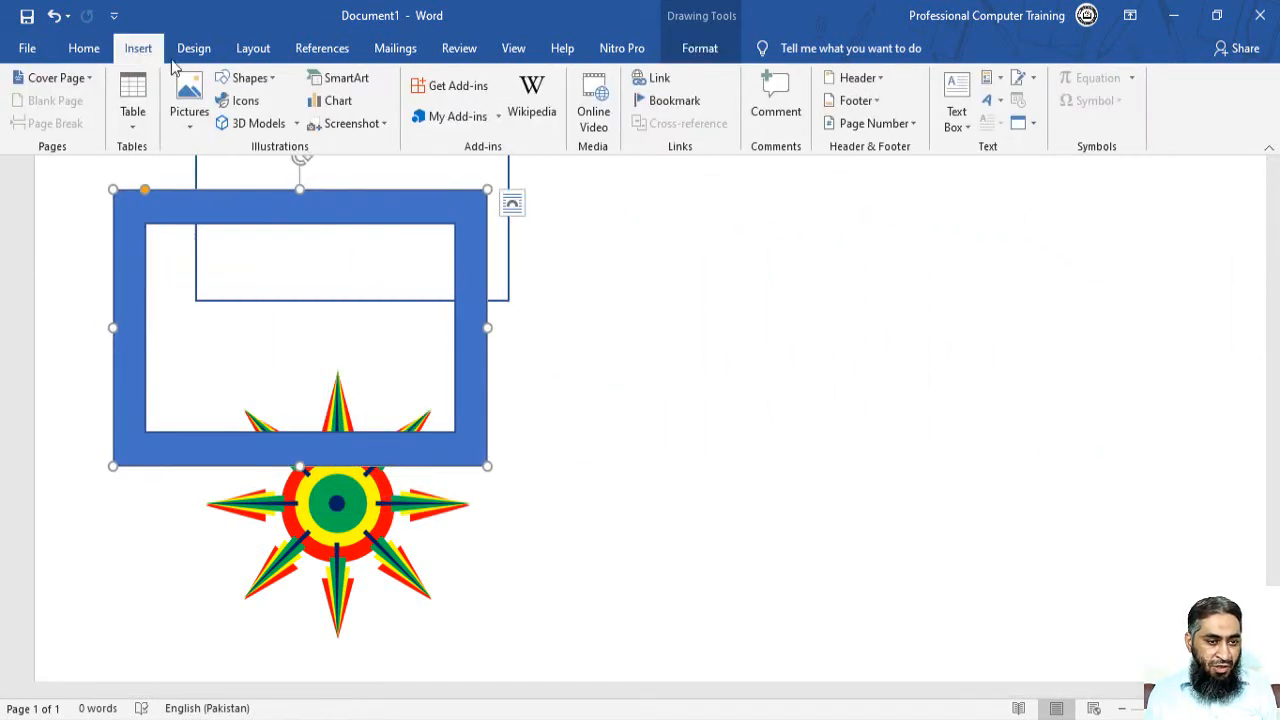
Draw a 1" by 1.44" rectangle to the right of the blue frame.
click(273, 85)
click(323, 125)
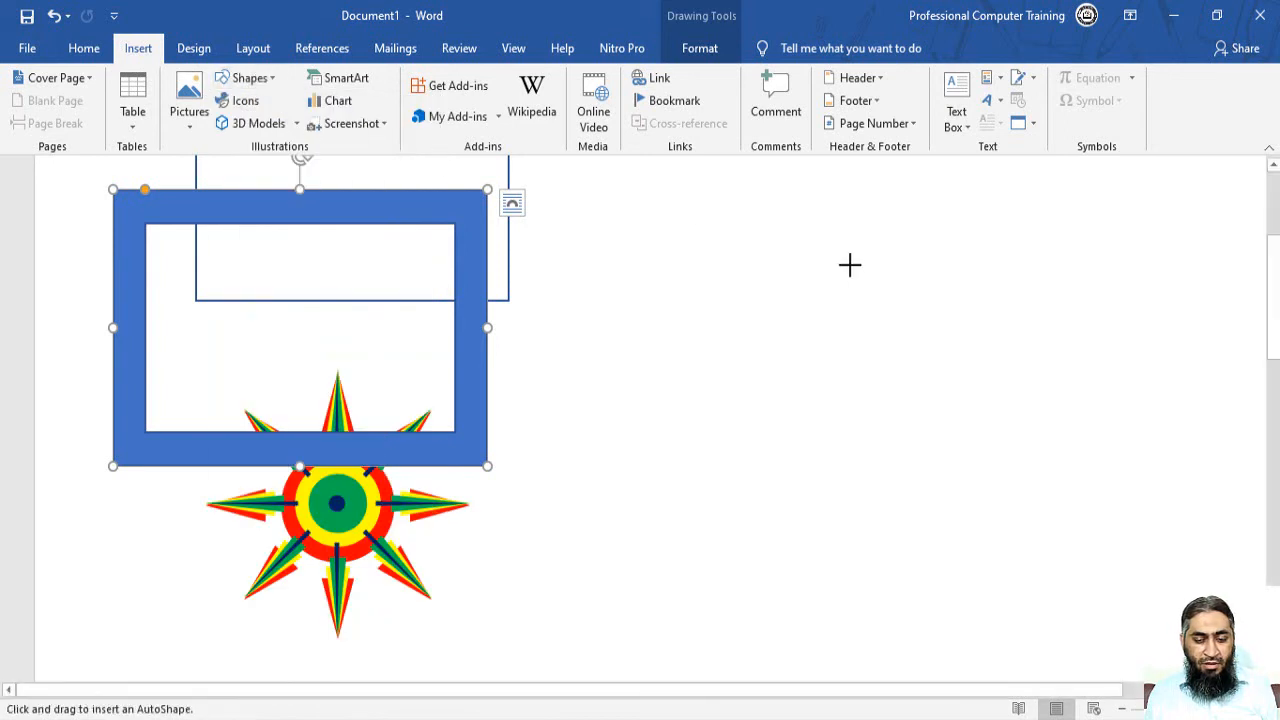
drag(835, 220, 1070, 392)
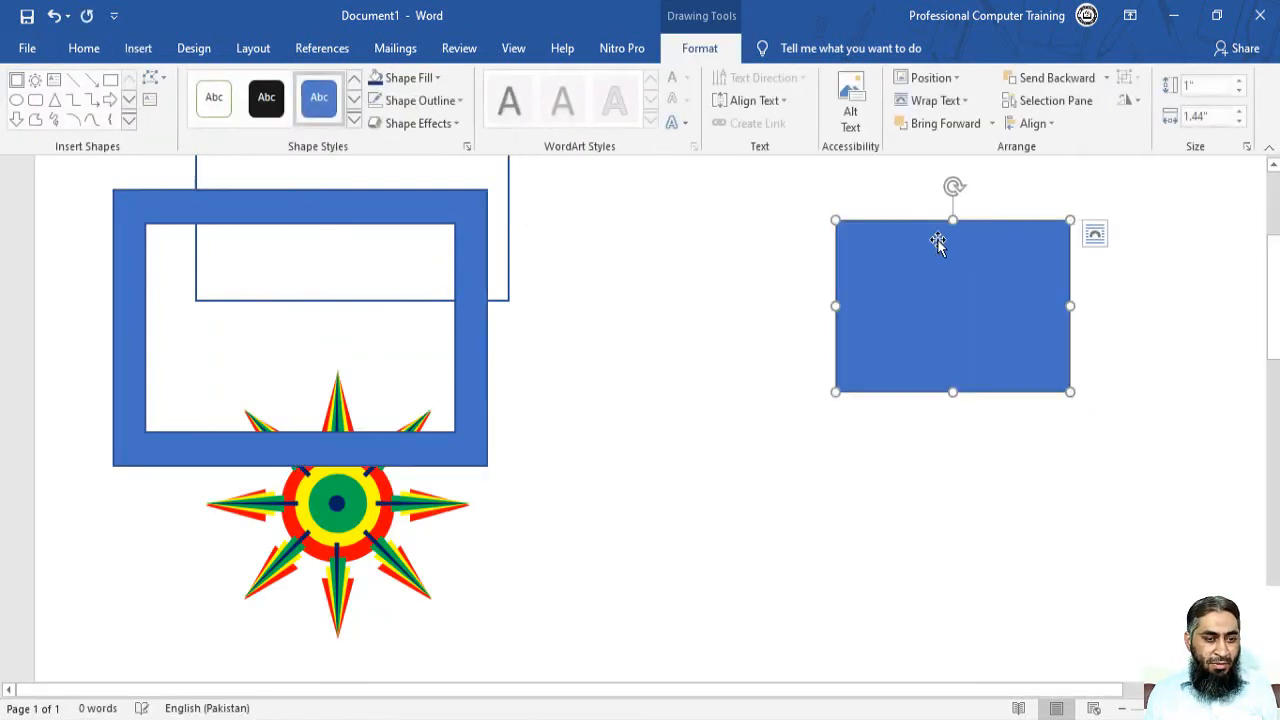
Give the rectangle a solid red fill with no outline.
click(420, 101)
click(402, 276)
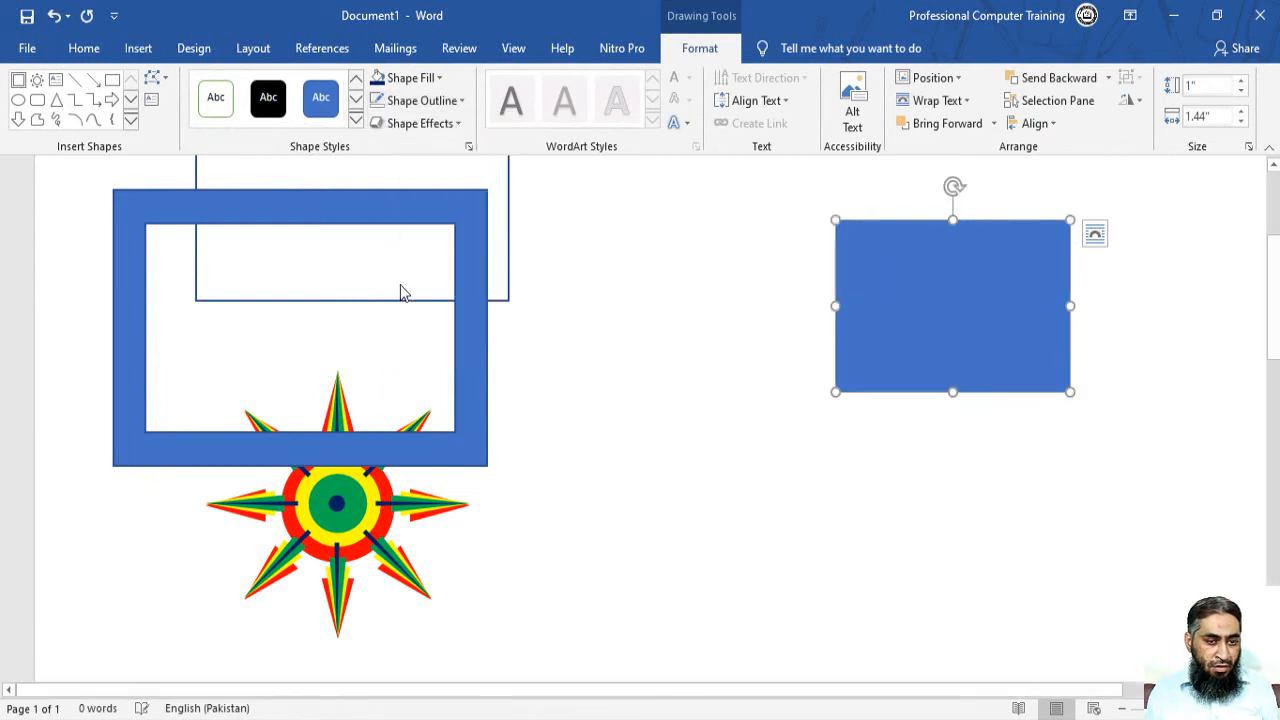
click(441, 80)
click(396, 231)
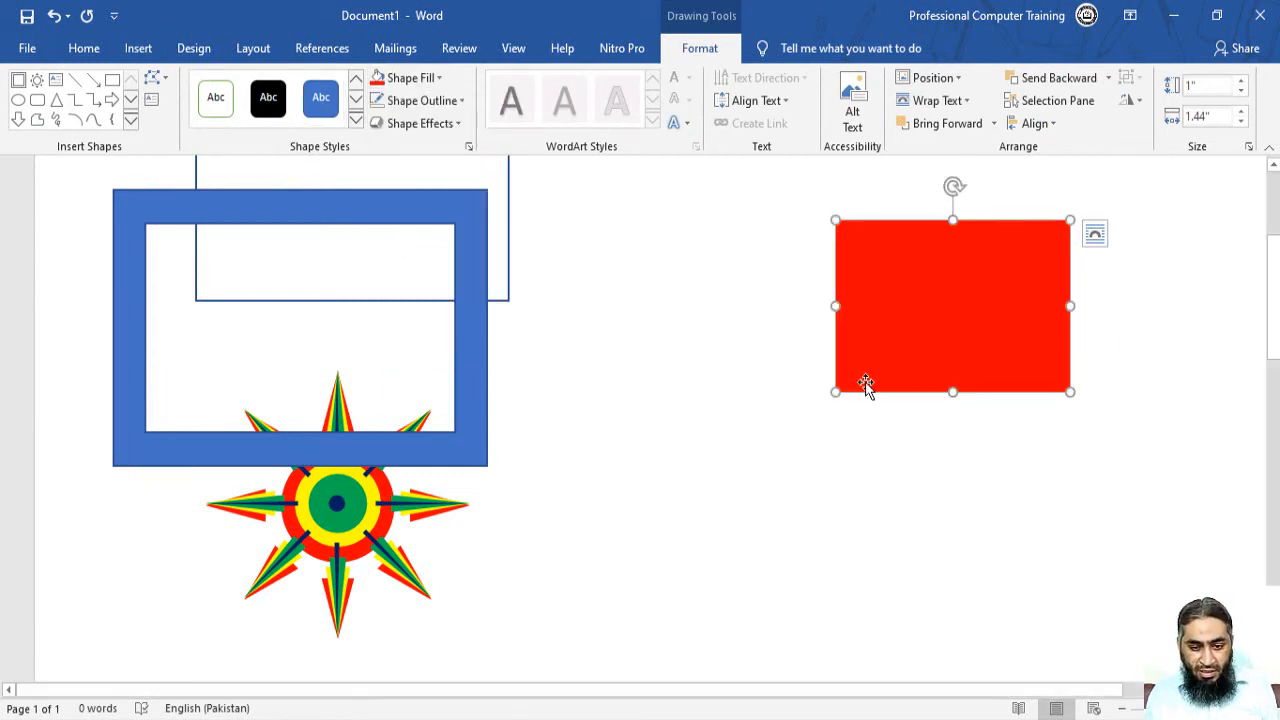
click(857, 420)
scroll(866, 420, up, 2)
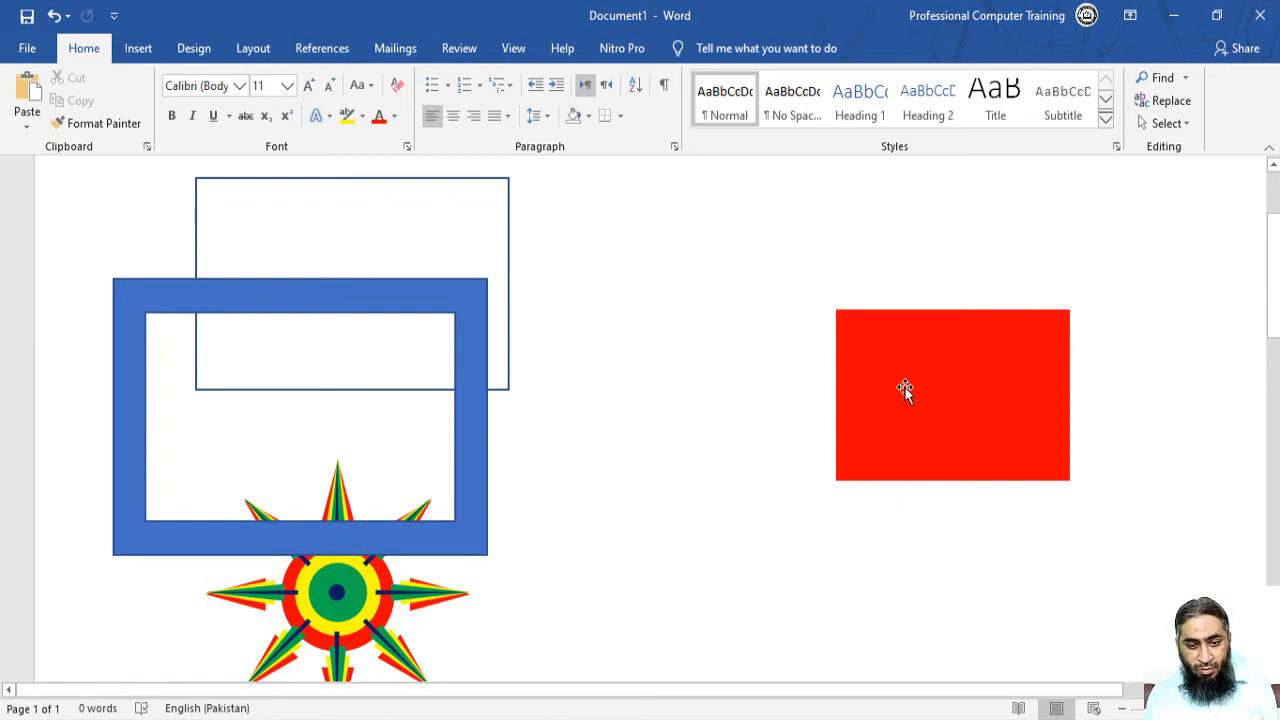
In Edit Points, add points on the right and bottom edges and delete the bottom-right corner.
right_click(969, 361)
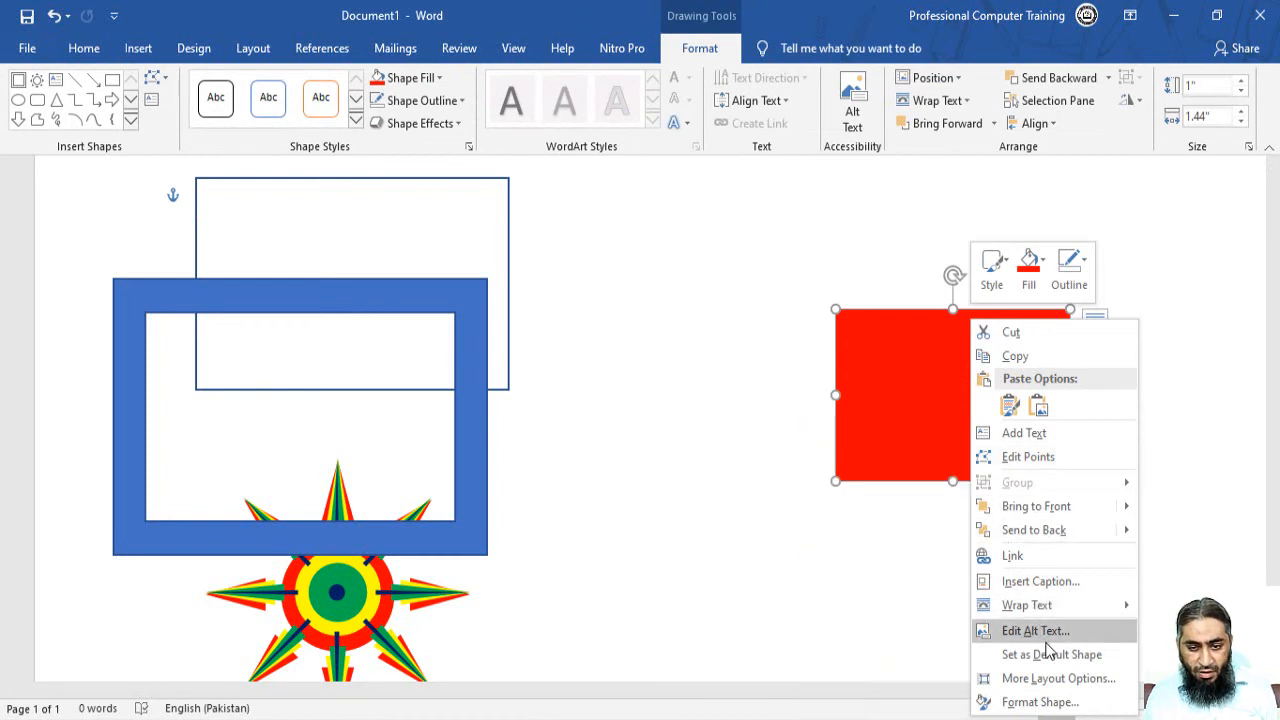
click(1026, 456)
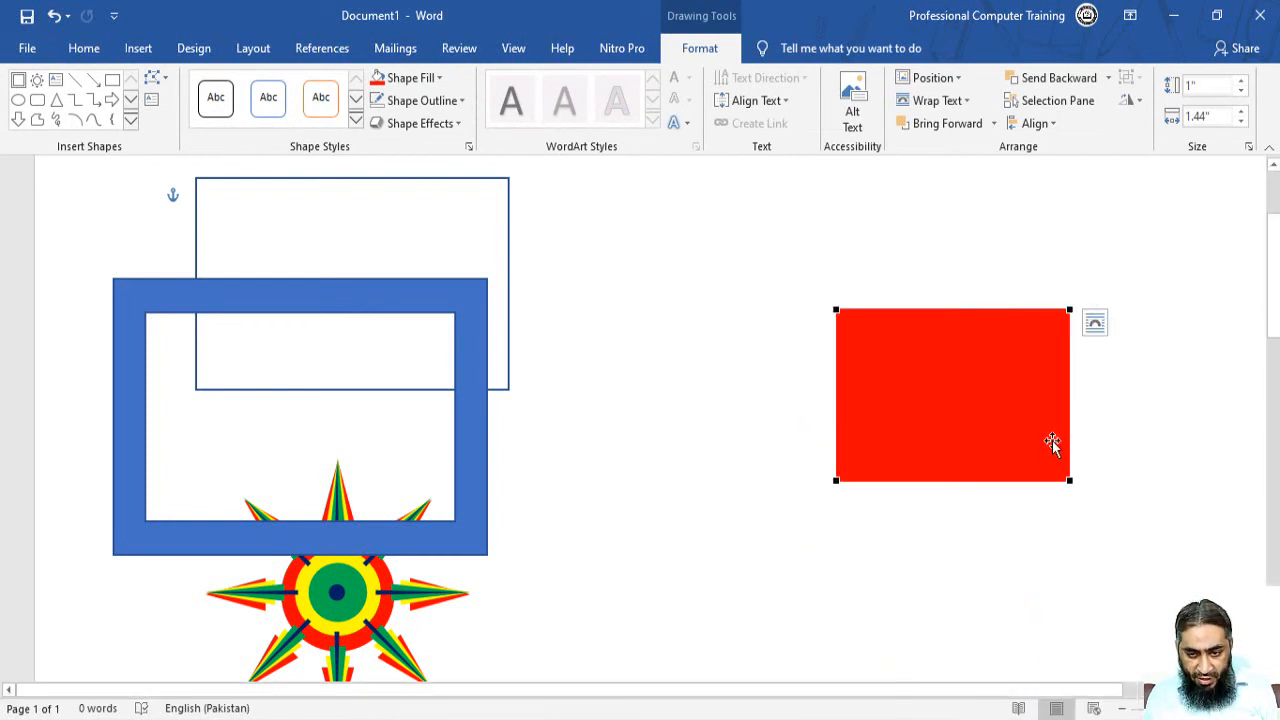
right_click(1068, 352)
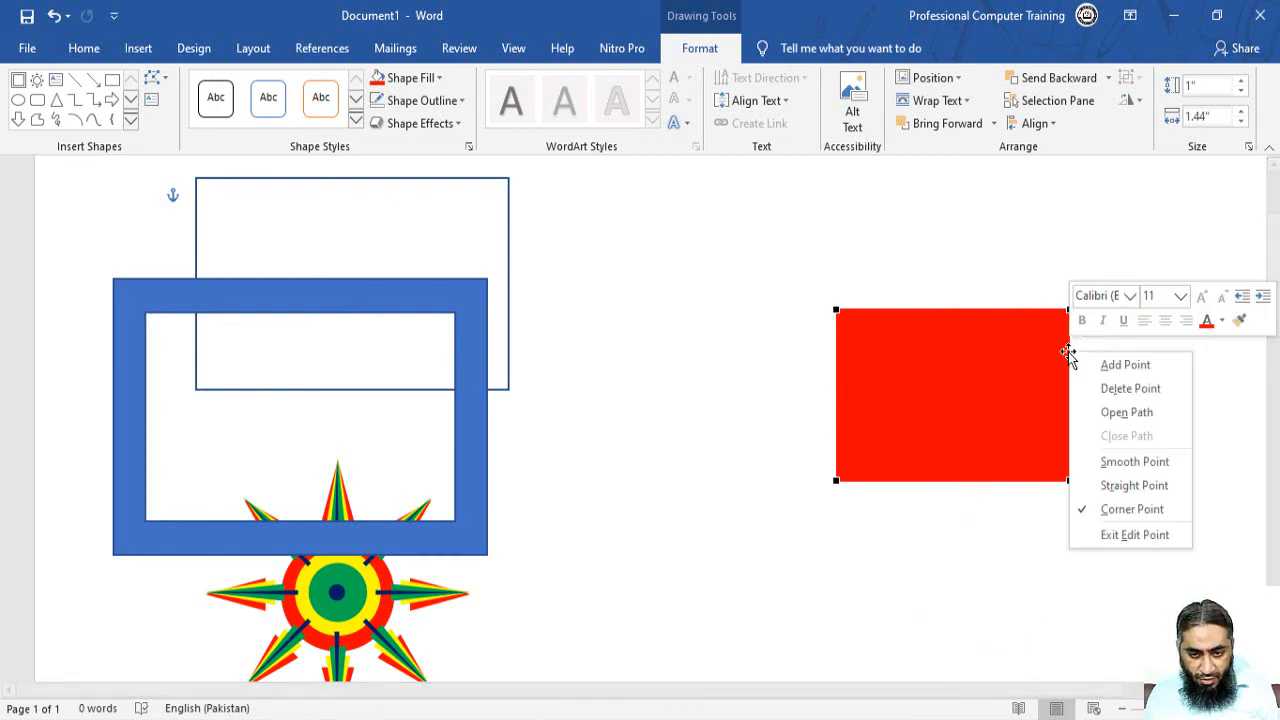
click(1092, 364)
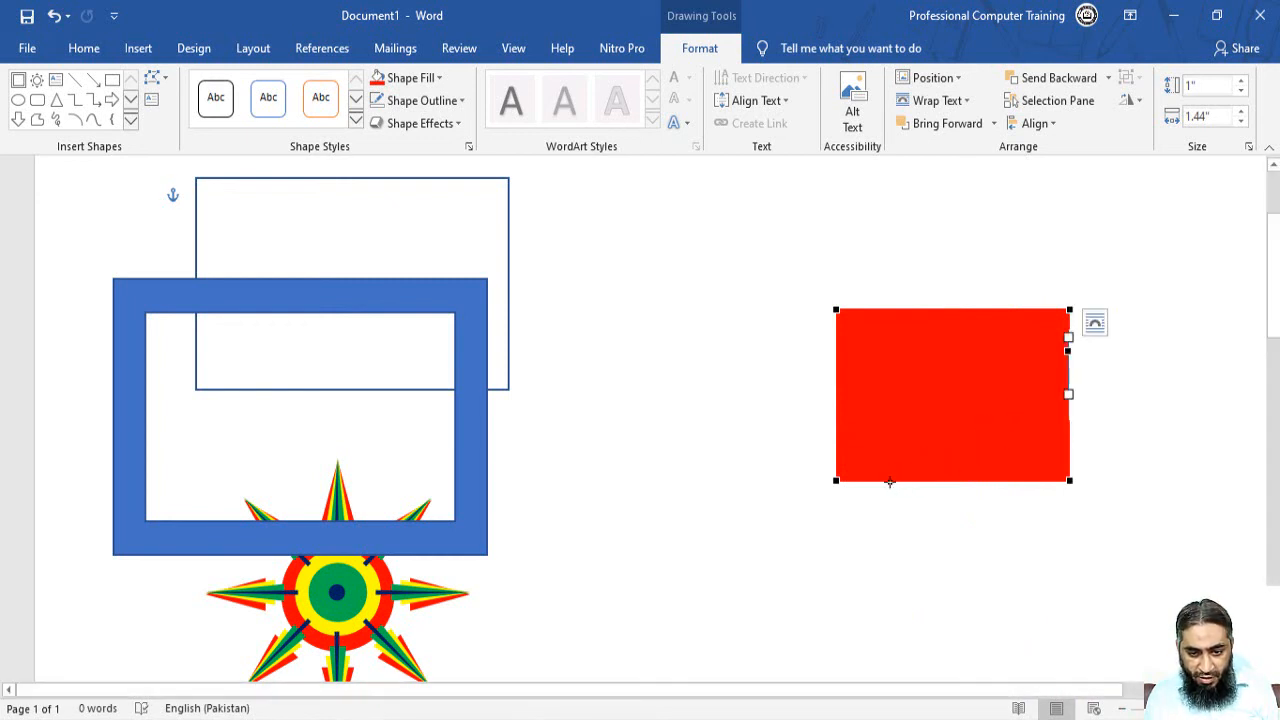
right_click(869, 480)
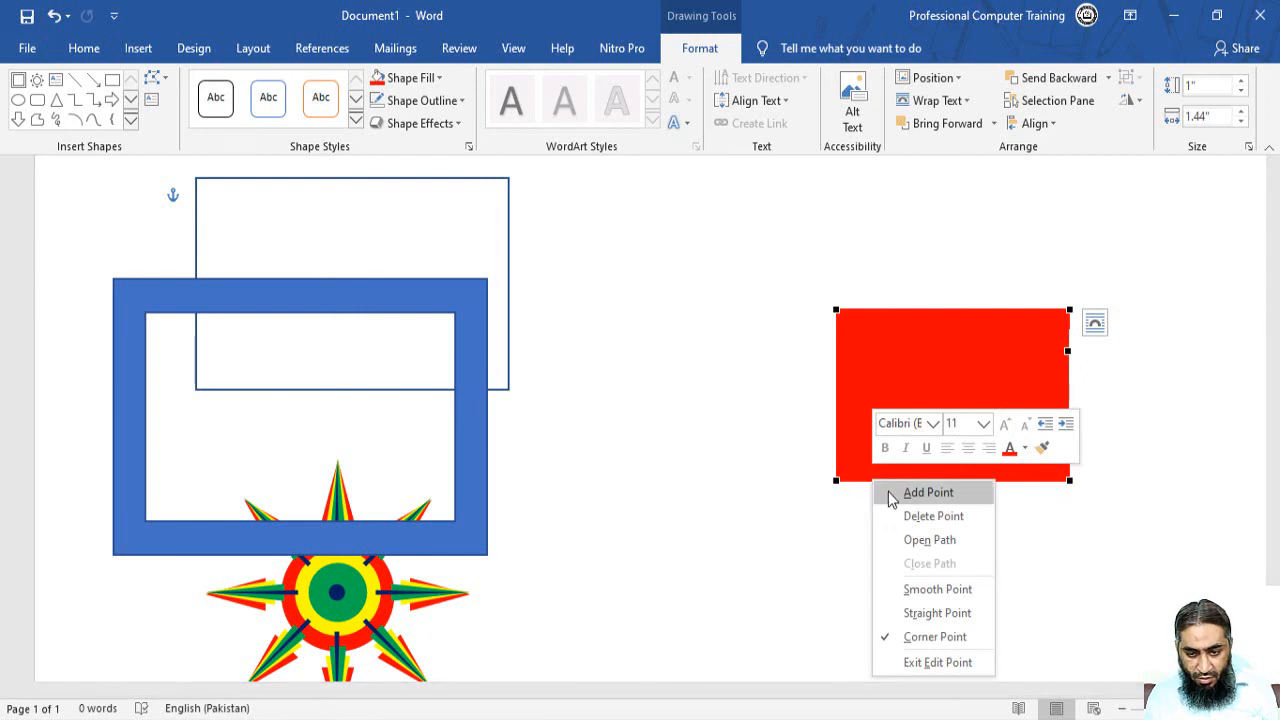
click(888, 491)
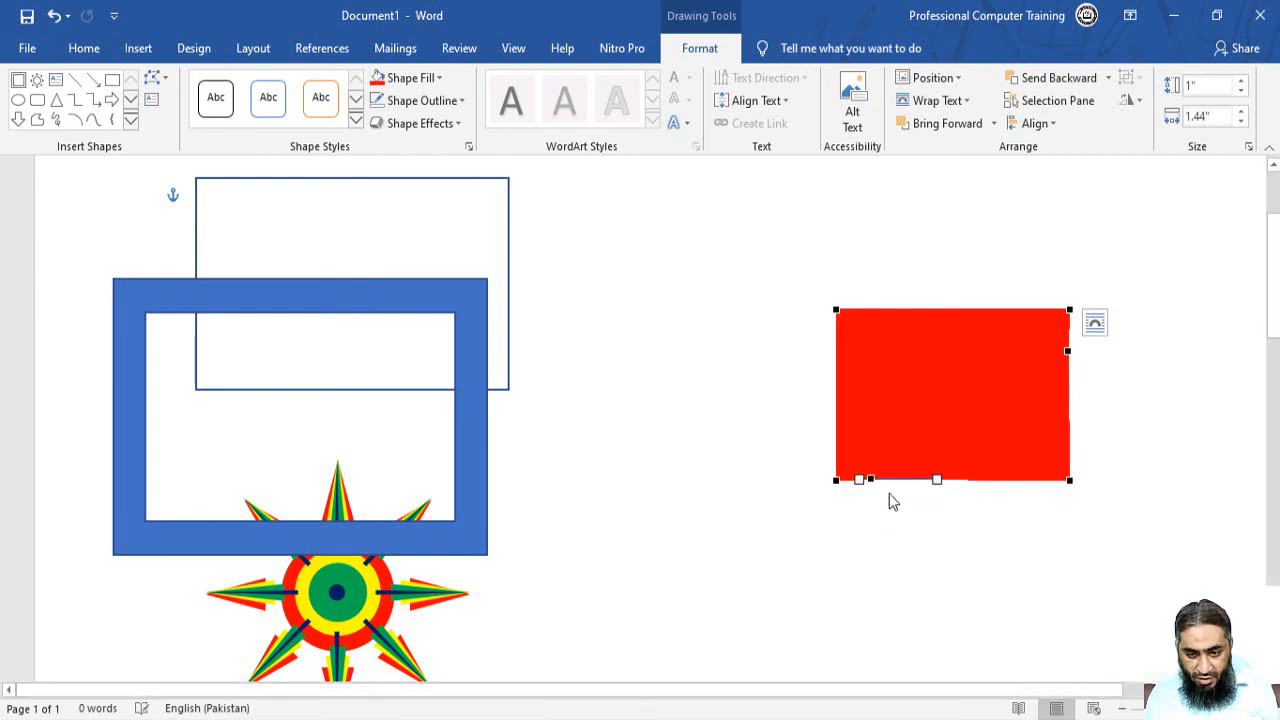
right_click(1068, 480)
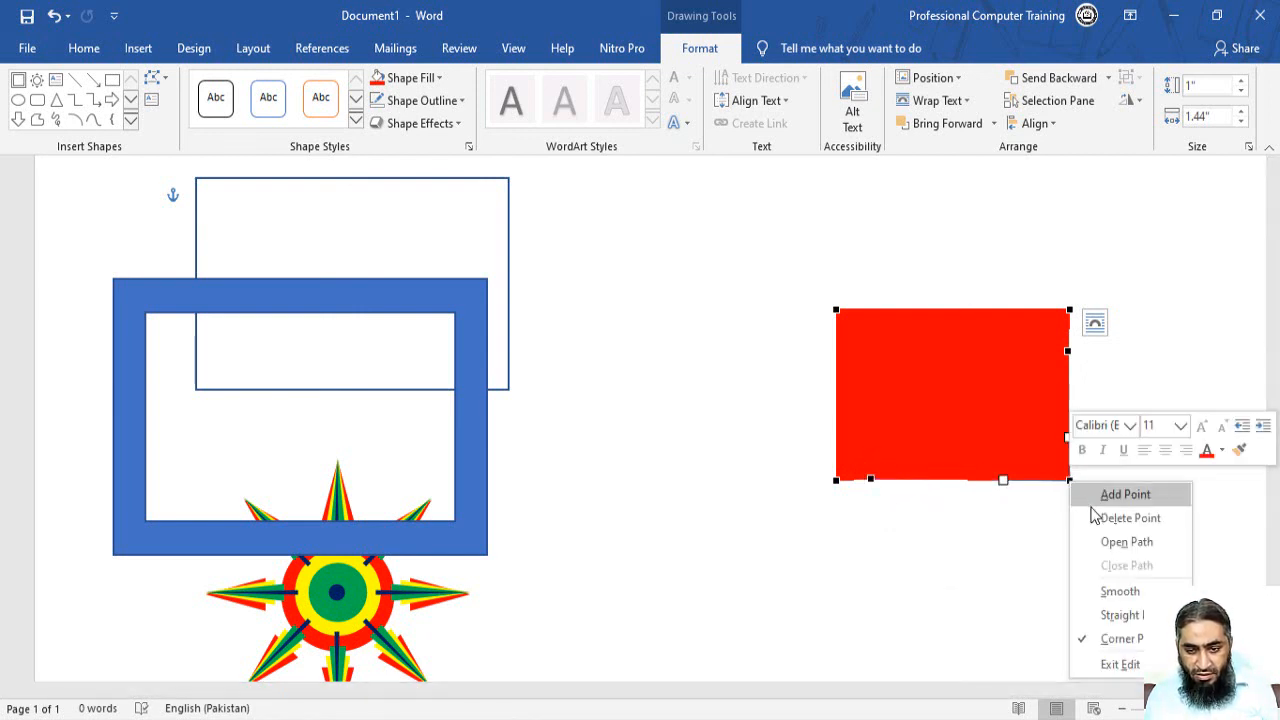
click(1097, 518)
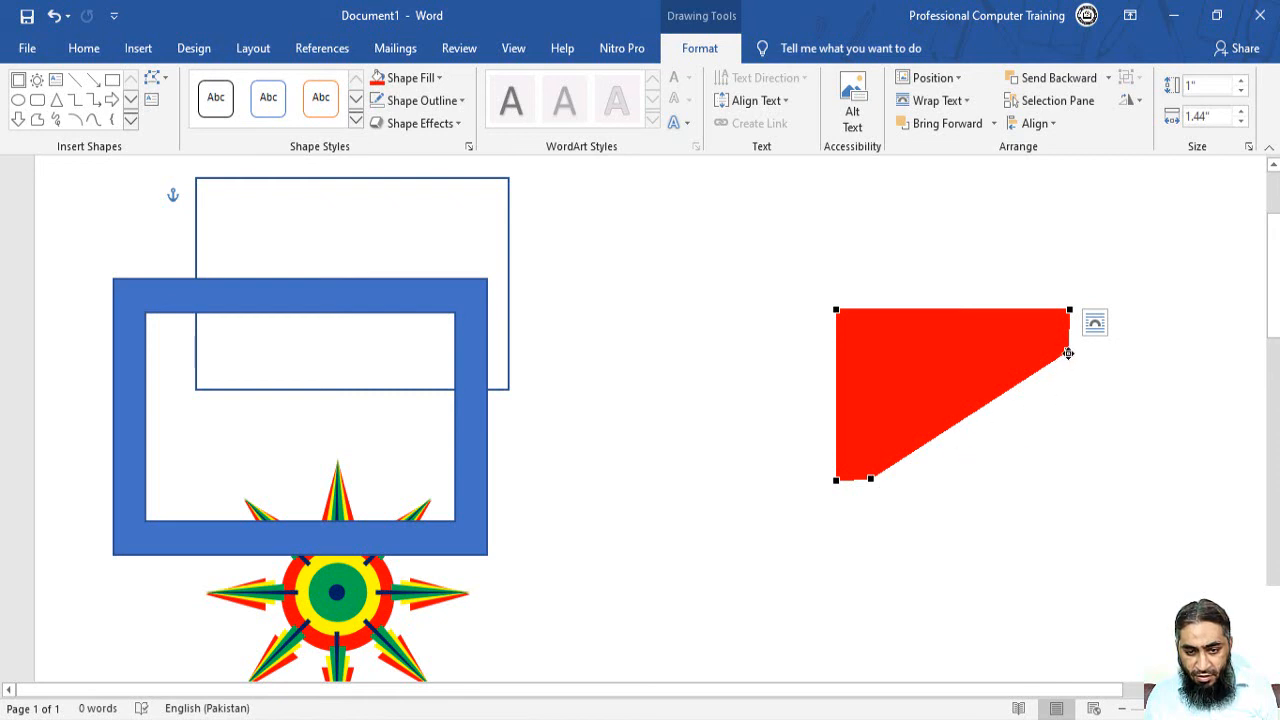
Bend the diagonal edge and its curve handle into a smooth inner L-corner.
drag(1003, 395, 836, 353)
click(872, 477)
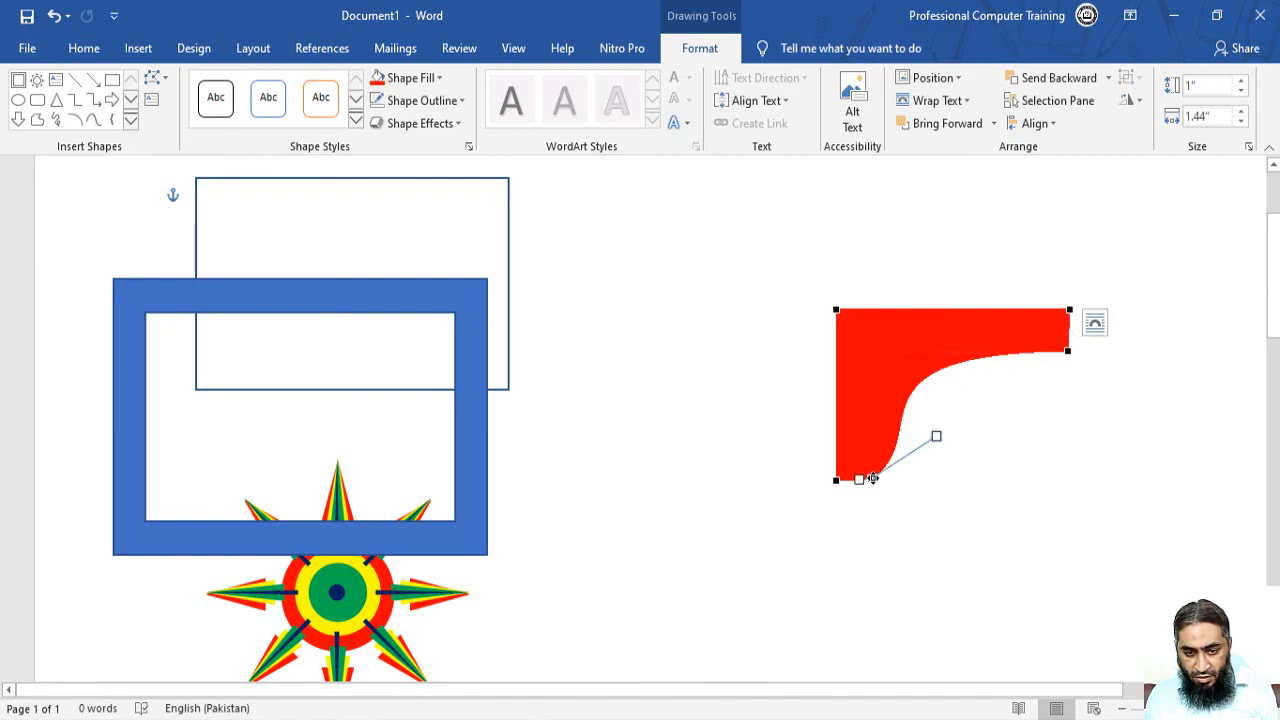
drag(936, 436, 877, 326)
click(1073, 362)
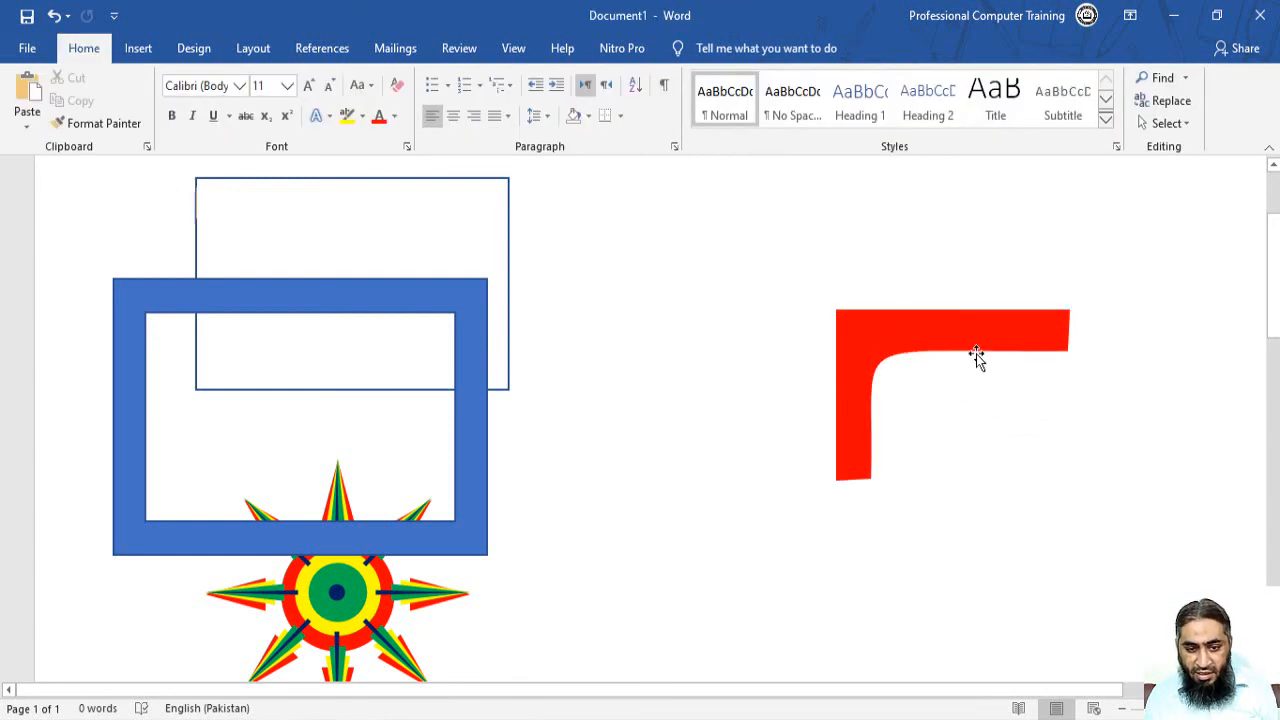